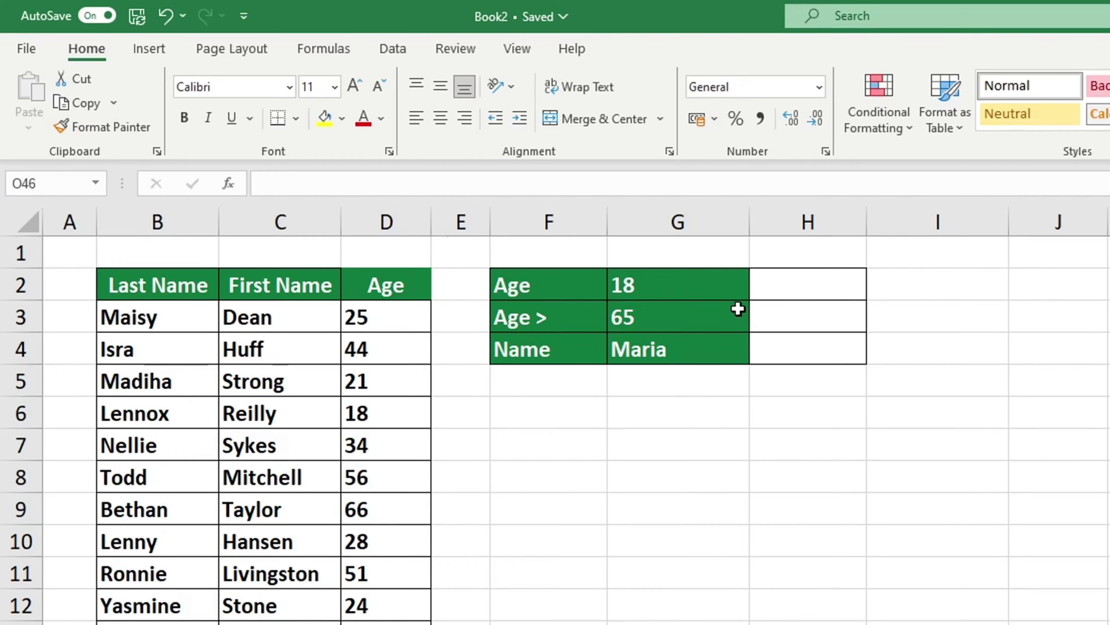
Enter a first COUNTIF beside Age counting the column D ages equal to 18.
{"action": "left_click", "coordinate": [791, 287]}
{"action": "type", "text": "=COUNTIF("}
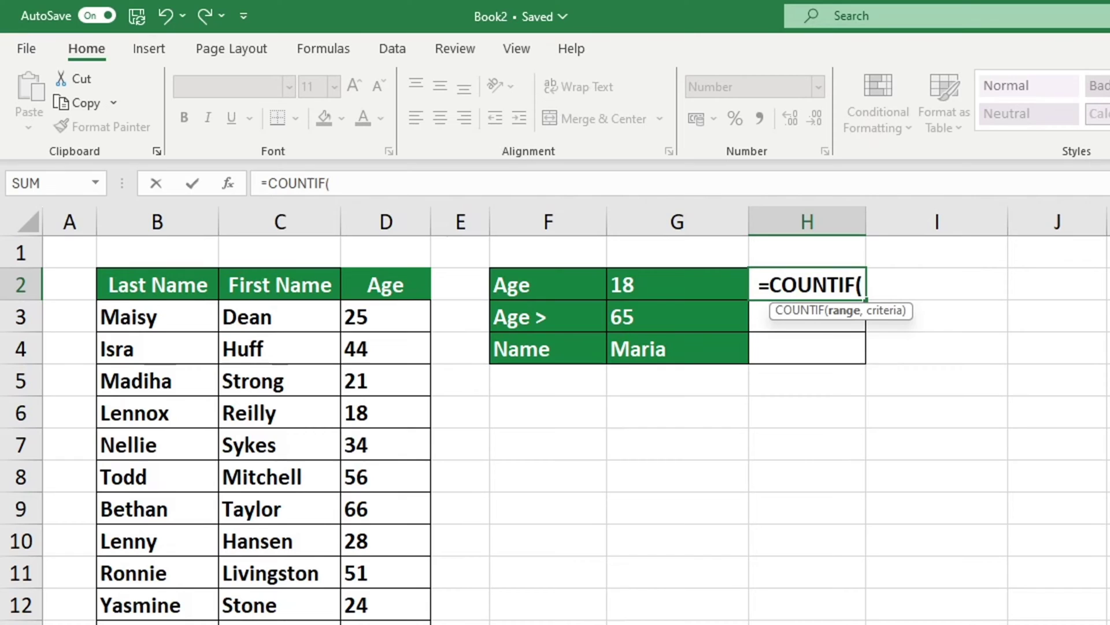
{"action": "left_click", "coordinate": [385, 316]}
{"action": "key", "text": "ctrl+shift+Down"}
{"action": "type", "text": ","}
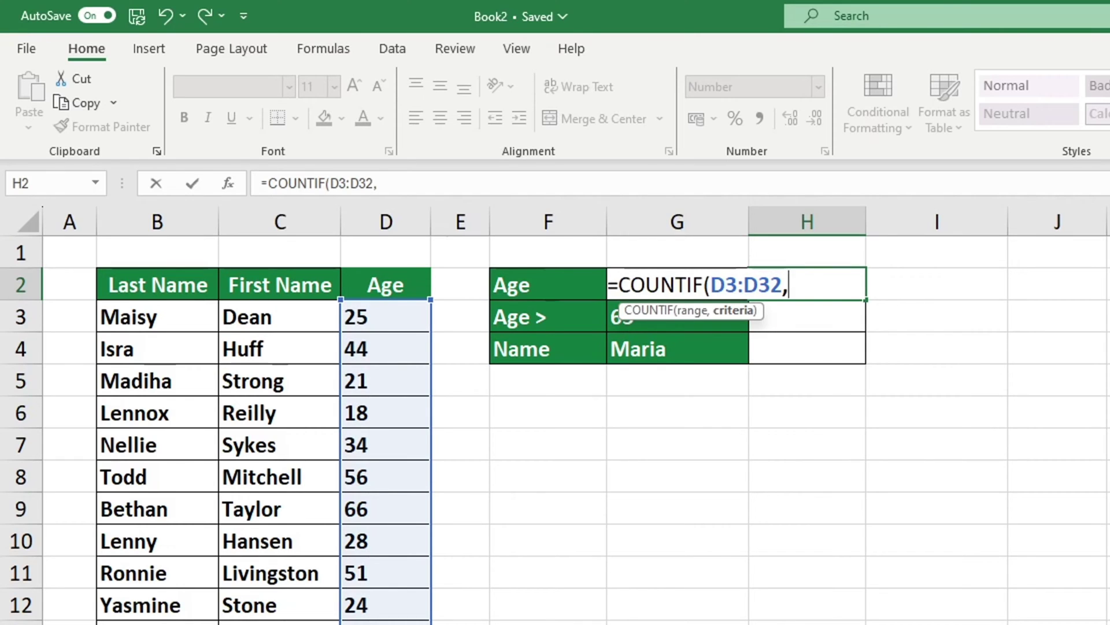
{"action": "type", "text": "18)"}
{"action": "key", "text": "Return"}
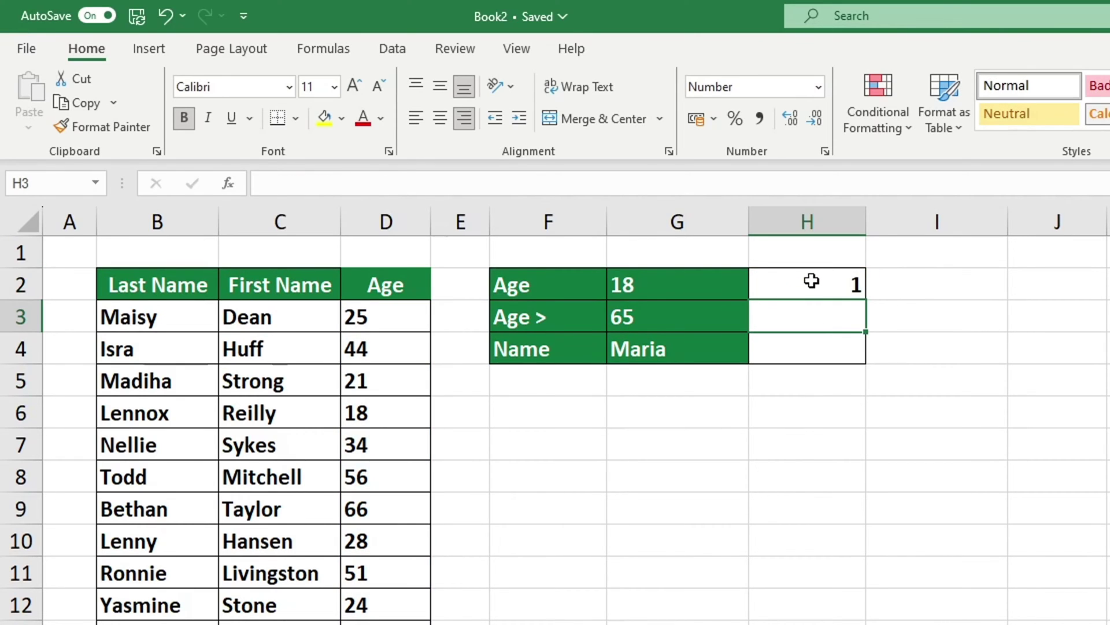
Start a fresh =COUNTIF( formula in the count cell beside Age.
{"action": "left_click", "coordinate": [811, 281]}
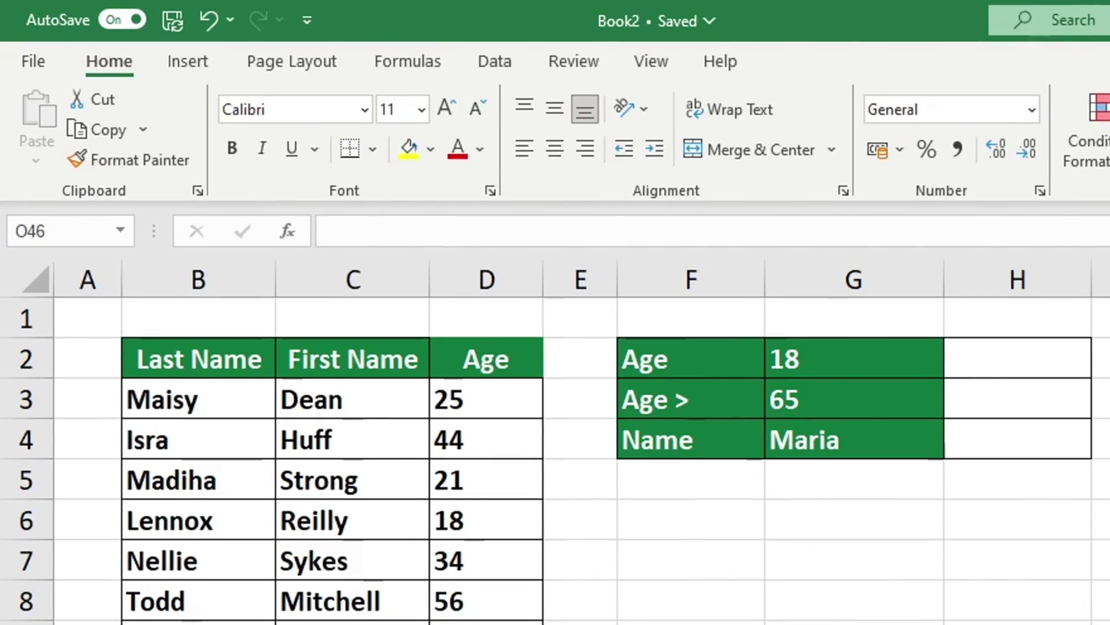
{"action": "left_click", "coordinate": [999, 359]}
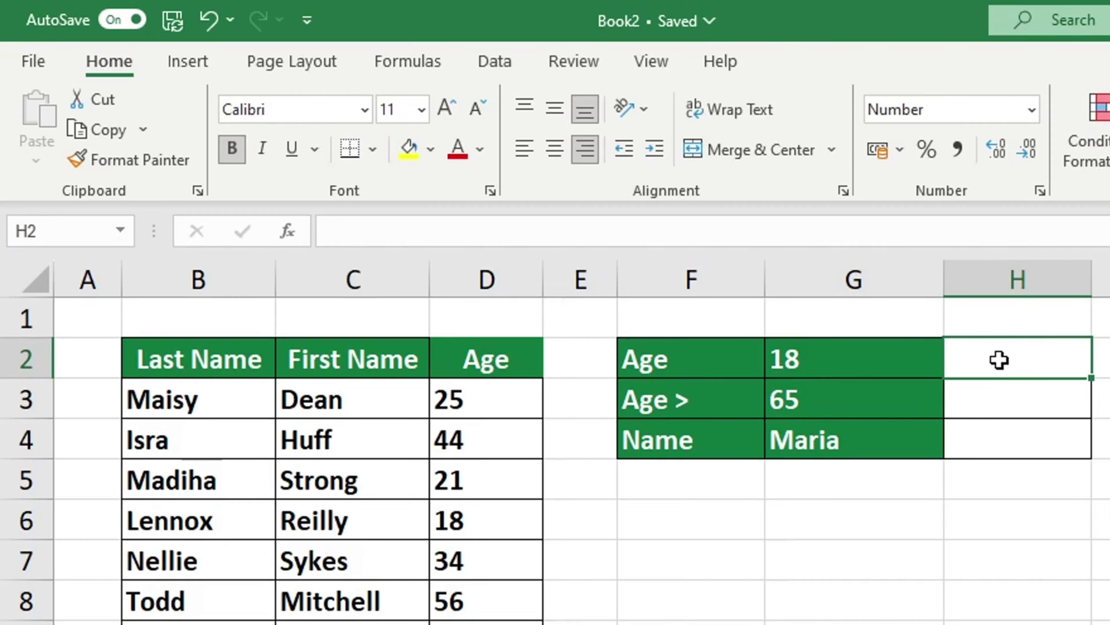
{"action": "type", "text": "=COU"}
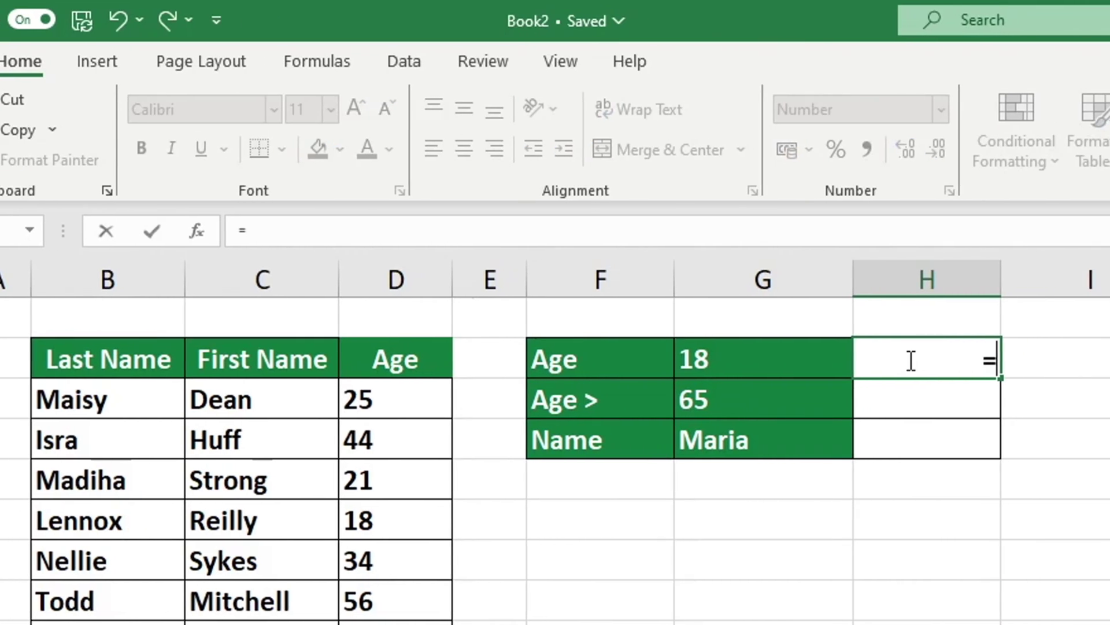
{"action": "type", "text": "NTIF"}
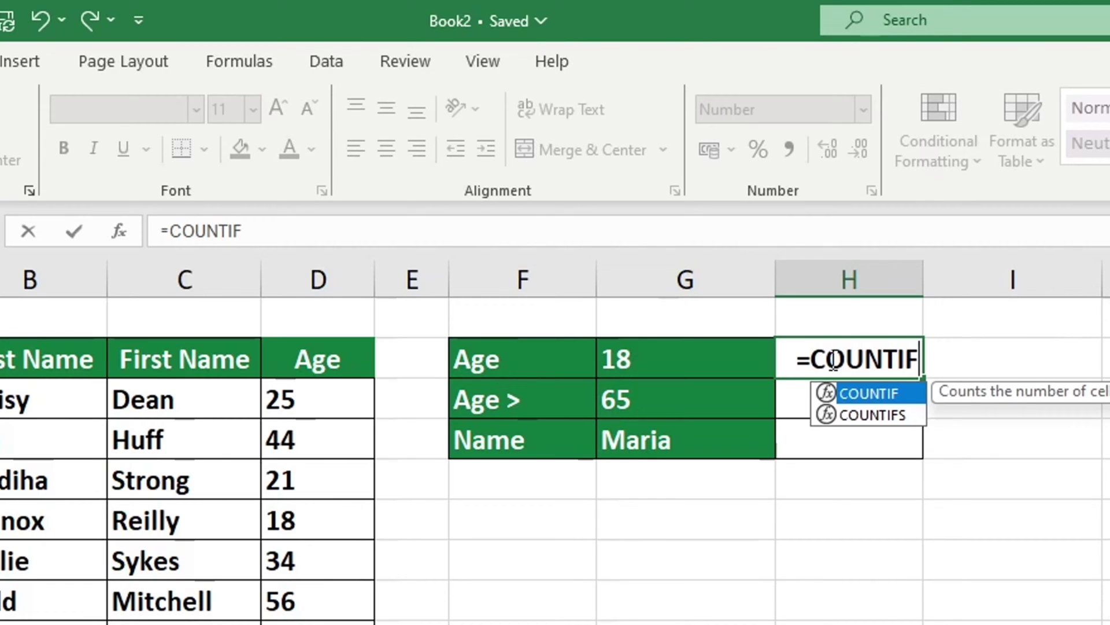
{"action": "type", "text": "("}
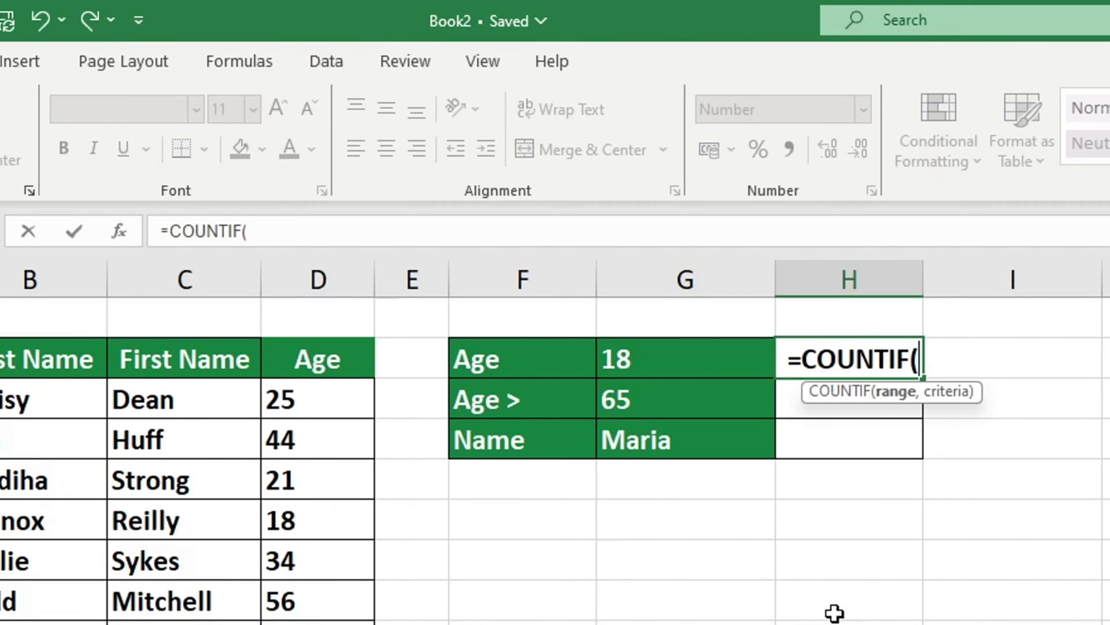
Complete the formula as =COUNTIF(D3:D32,18), which returns 1.
{"action": "left_click_drag", "start_coordinate": [351, 399], "coordinate": [347, 624]}
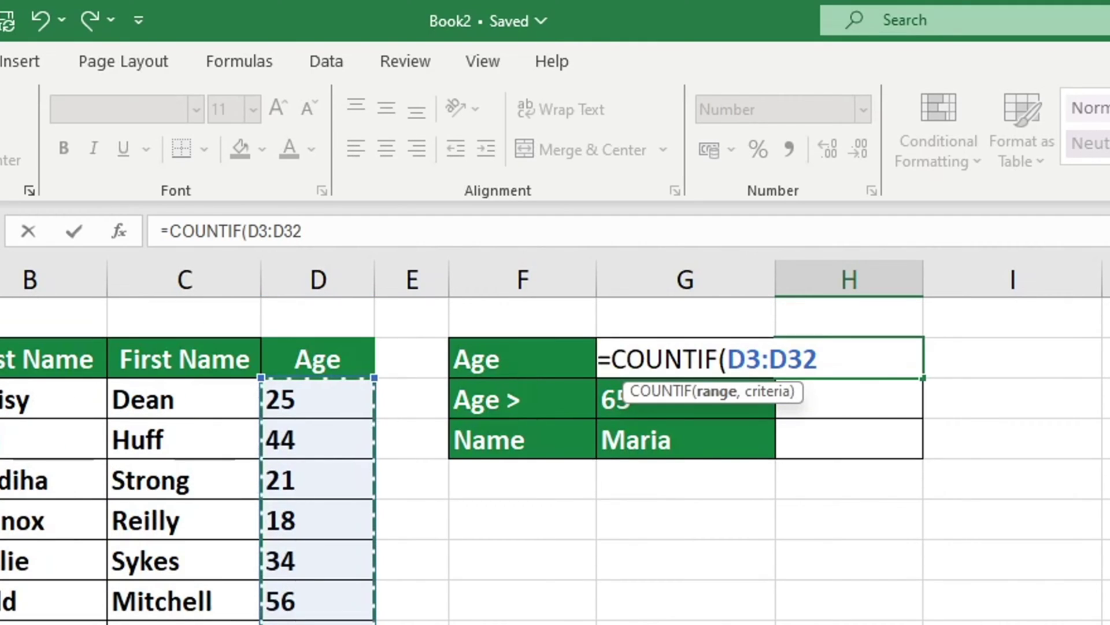
{"action": "type", "text": ","}
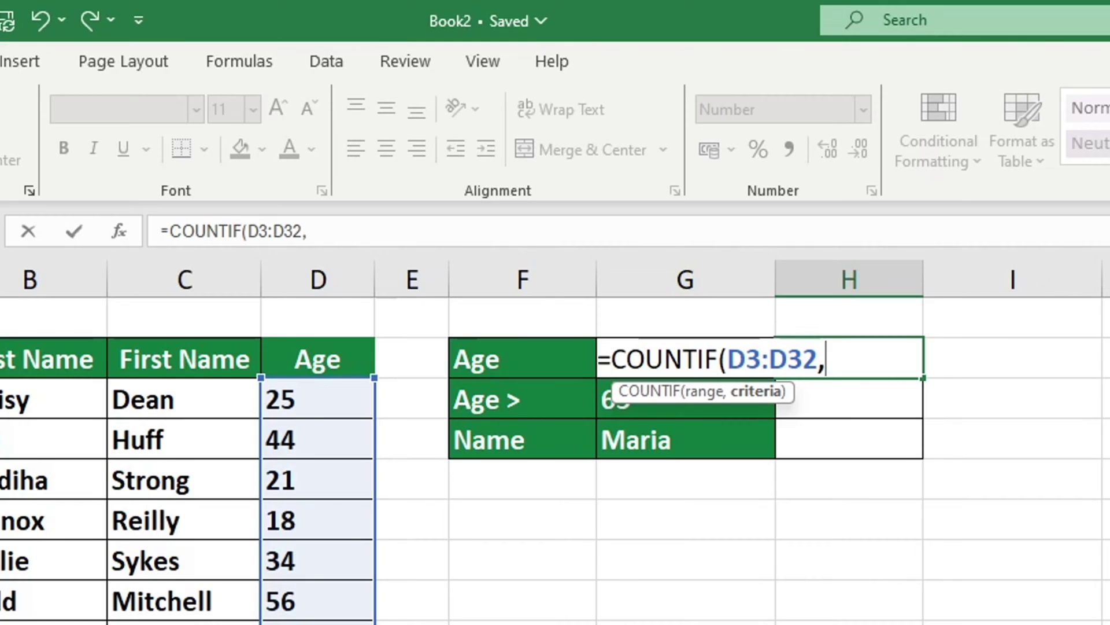
{"action": "type", "text": "18"}
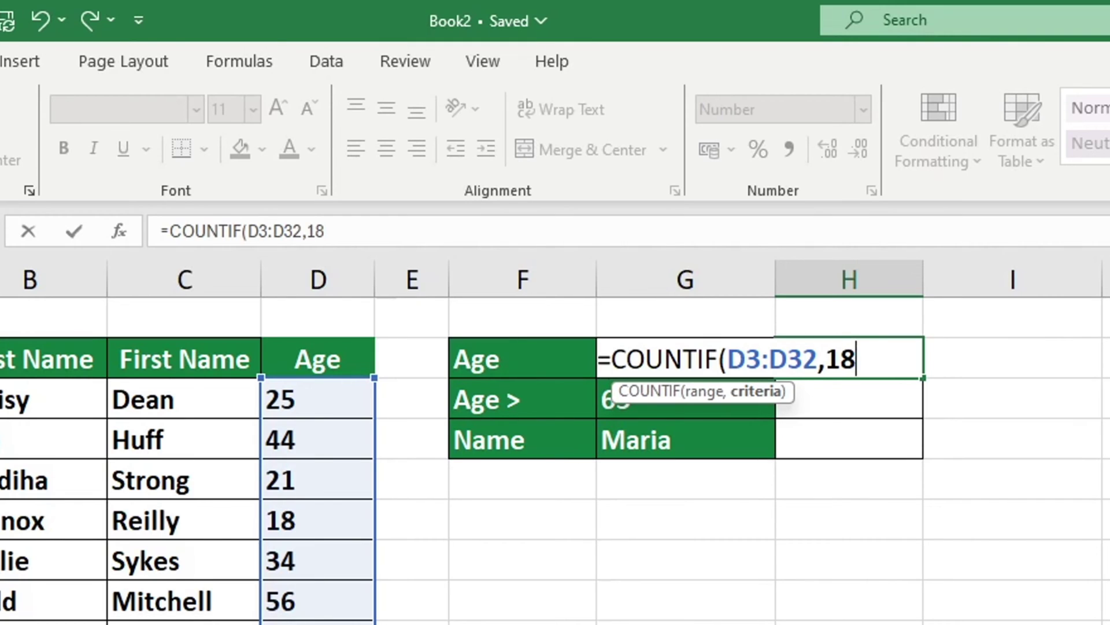
{"action": "type", "text": ")"}
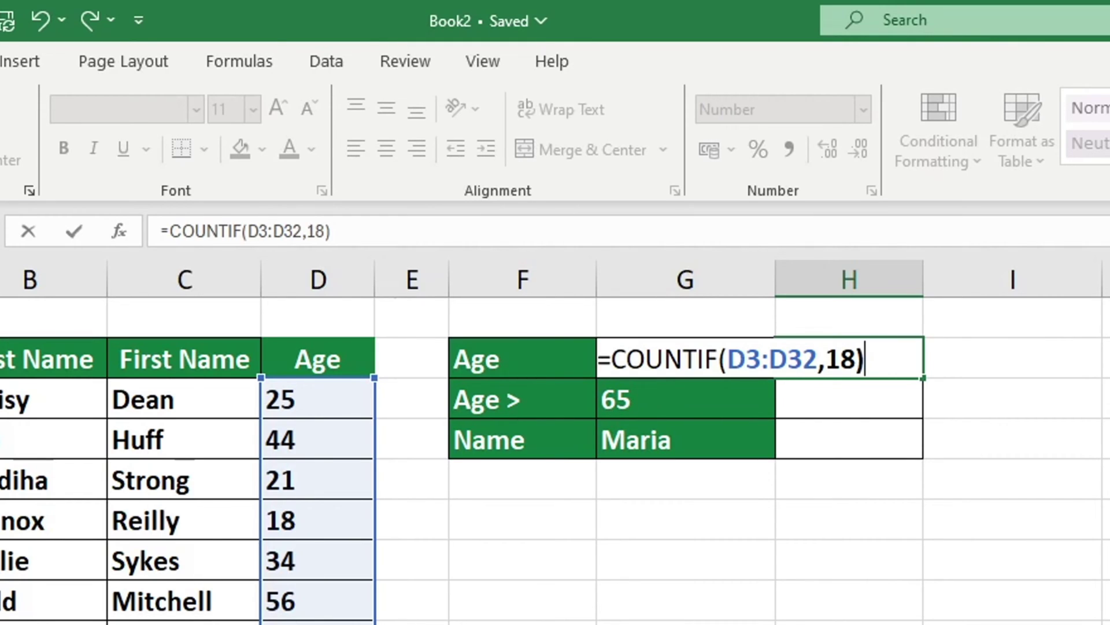
{"action": "key", "text": "Return"}
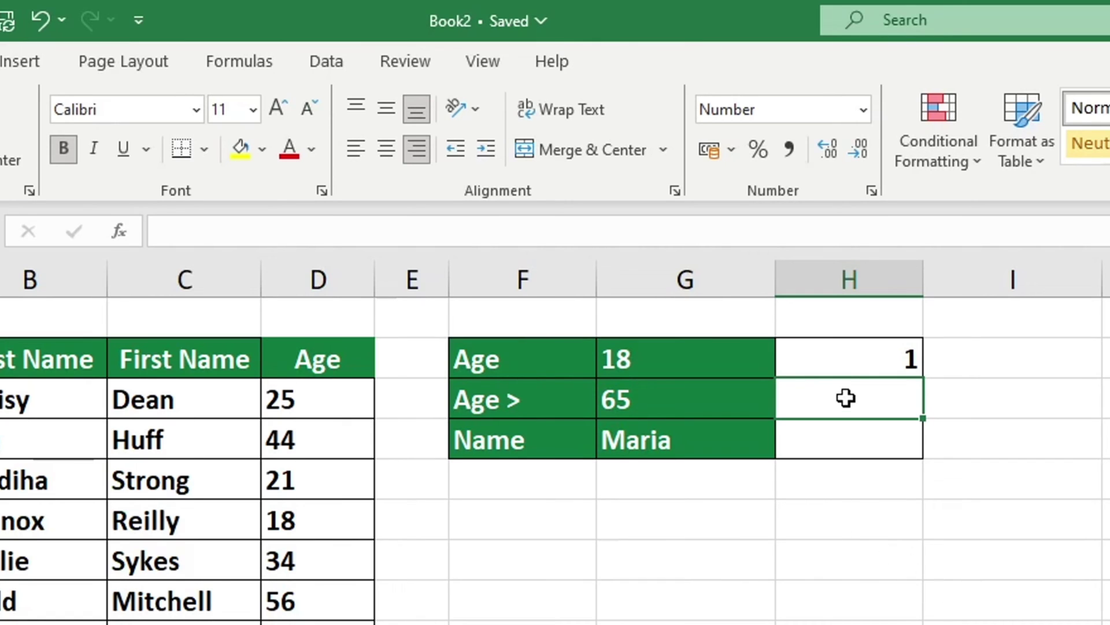
Replace the fixed 18 criterion with a reference to G2 in the Age count formula.
{"action": "double_click", "coordinate": [854, 354]}
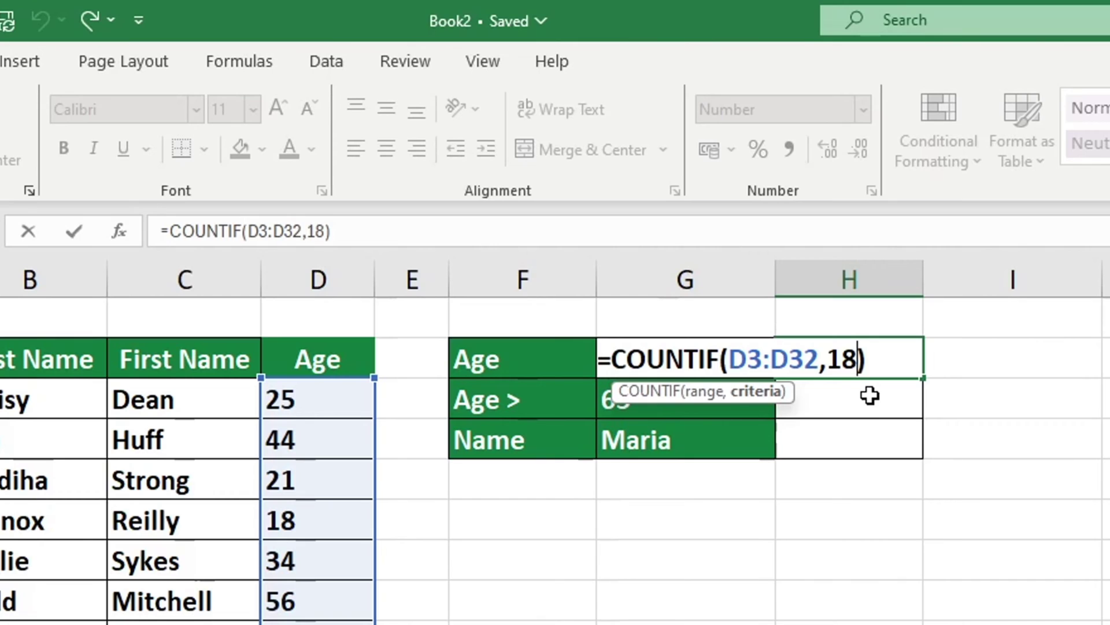
{"action": "key", "text": "BackSpace"}
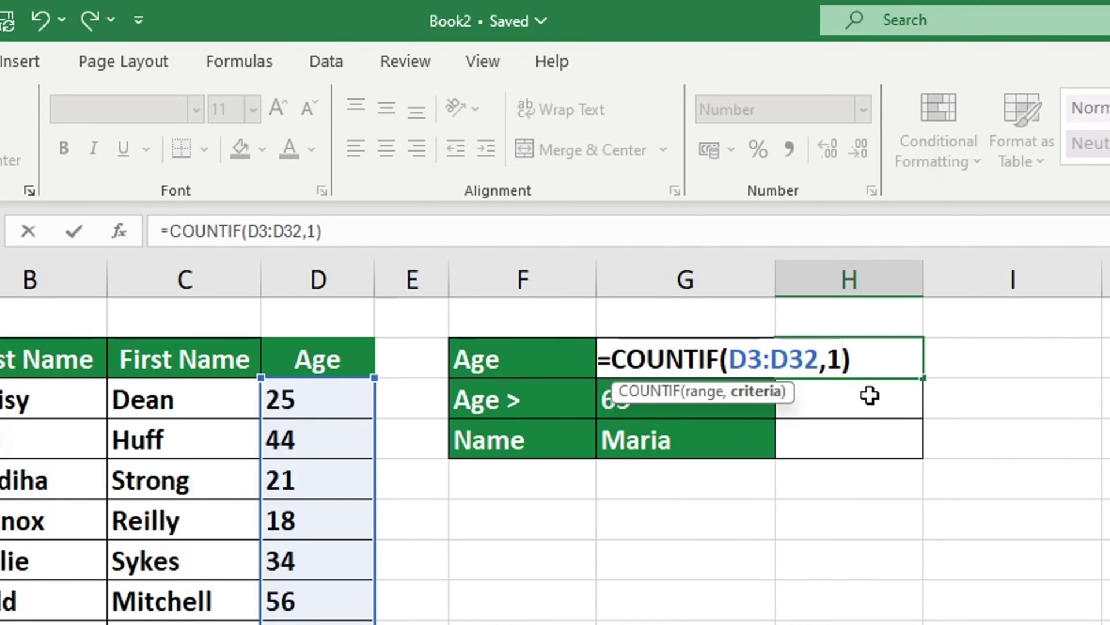
{"action": "key", "text": "BackSpace"}
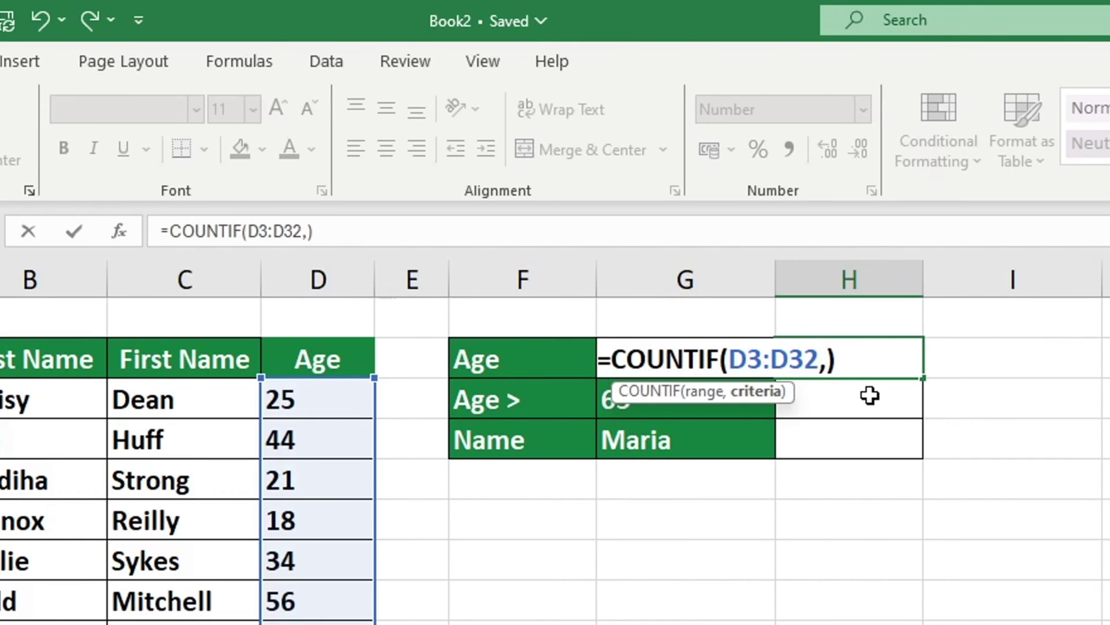
{"action": "type", "text": "G2"}
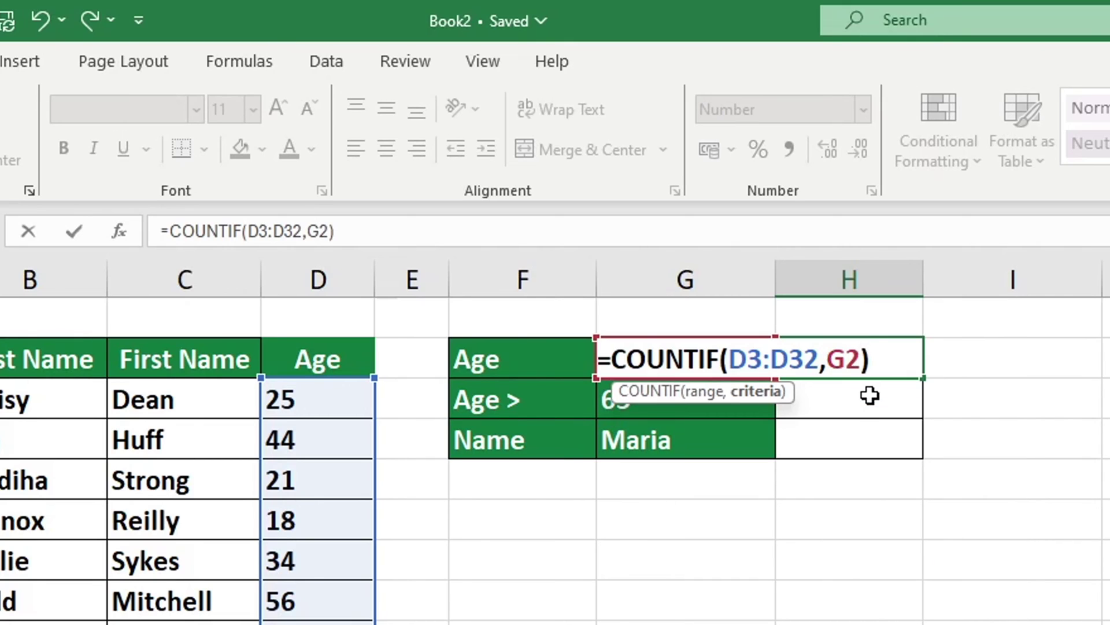
{"action": "key", "text": "Return"}
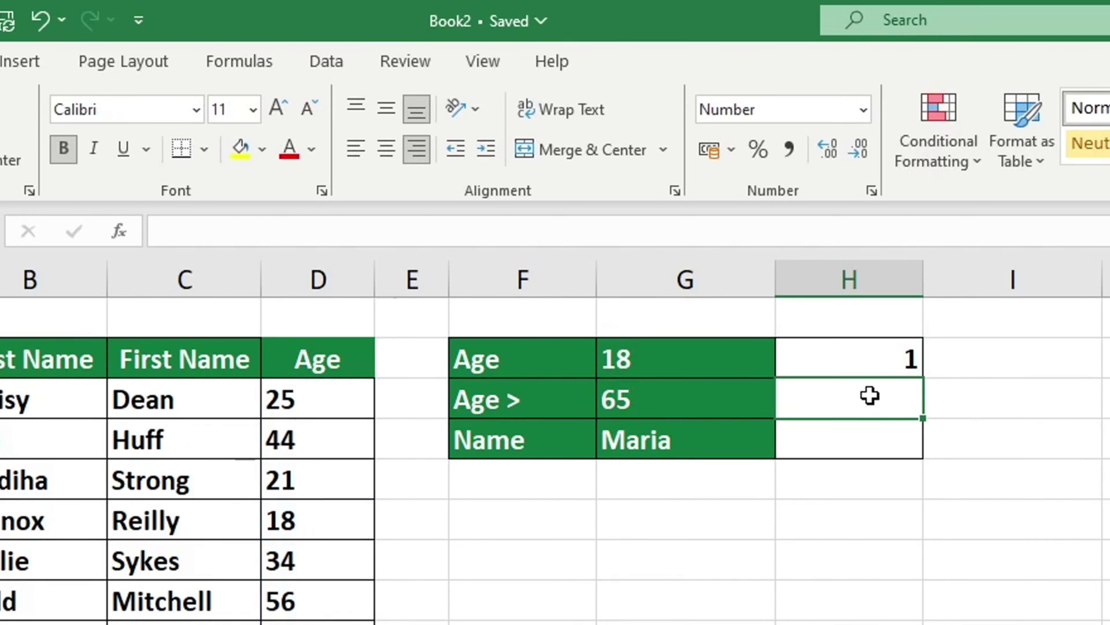
Change the Age value in G2 from 18 to 25, updating the count to 2.
{"action": "left_click", "coordinate": [702, 360]}
{"action": "type", "text": "2"}
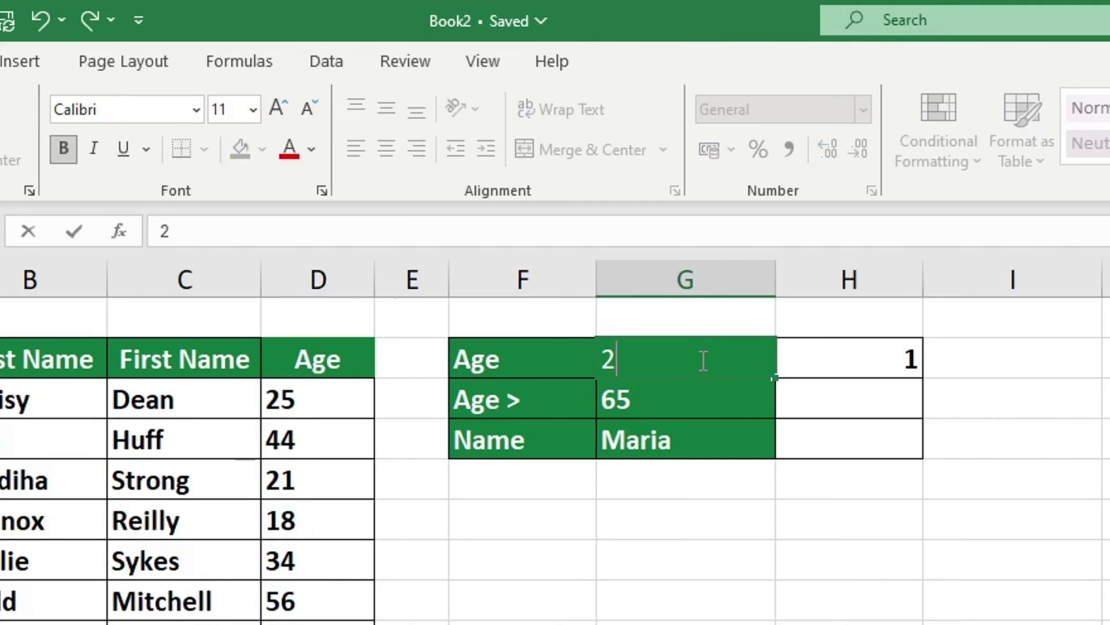
{"action": "type", "text": "5"}
{"action": "key", "text": "Return"}
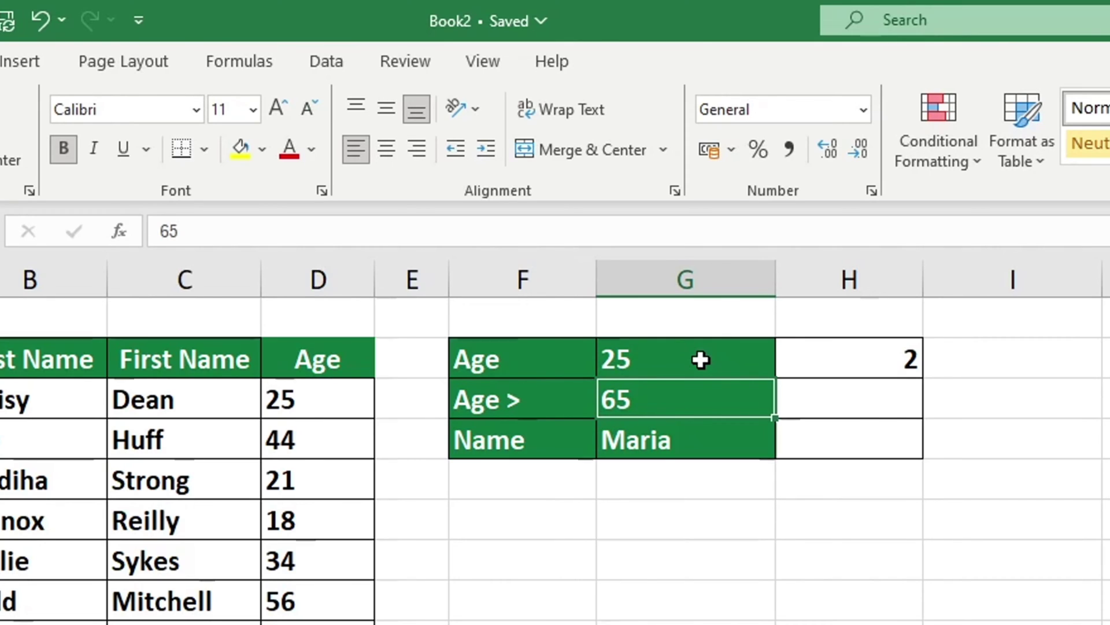
Beside Age >, enter =COUNTIF(D3:D32,">65") to count ages over 65, returning 3.
{"action": "left_click", "coordinate": [813, 396]}
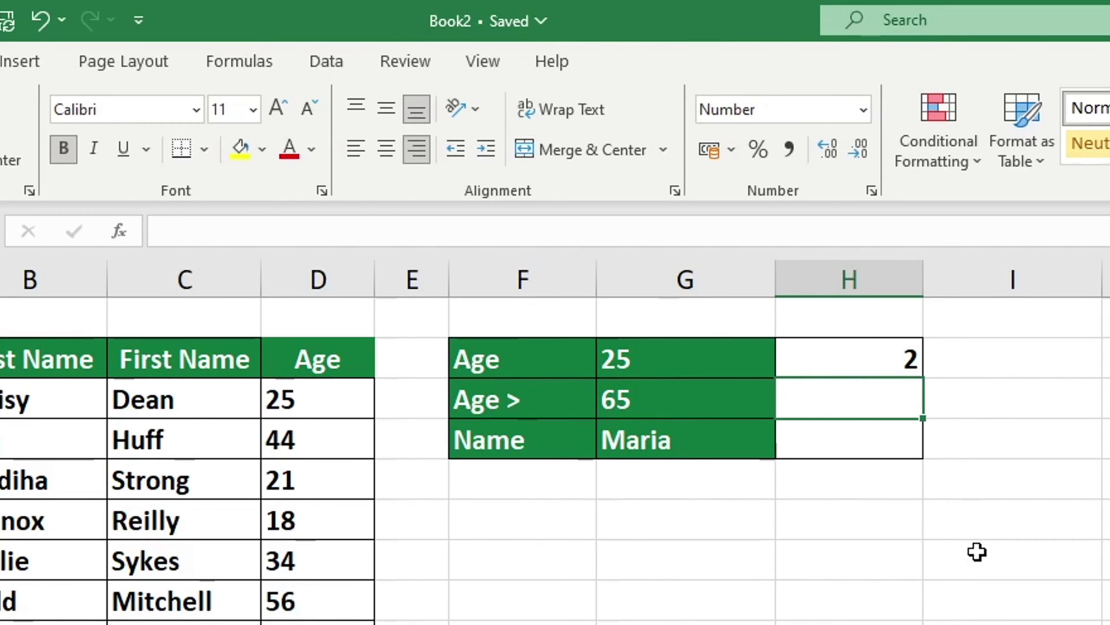
{"action": "type", "text": "=COUNTIF"}
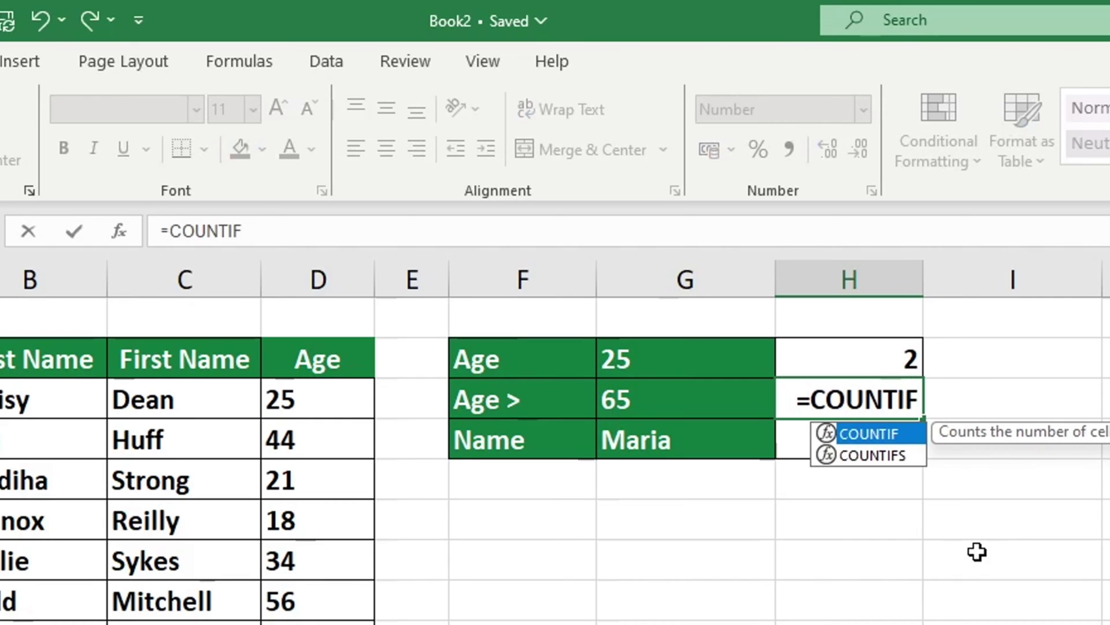
{"action": "type", "text": "("}
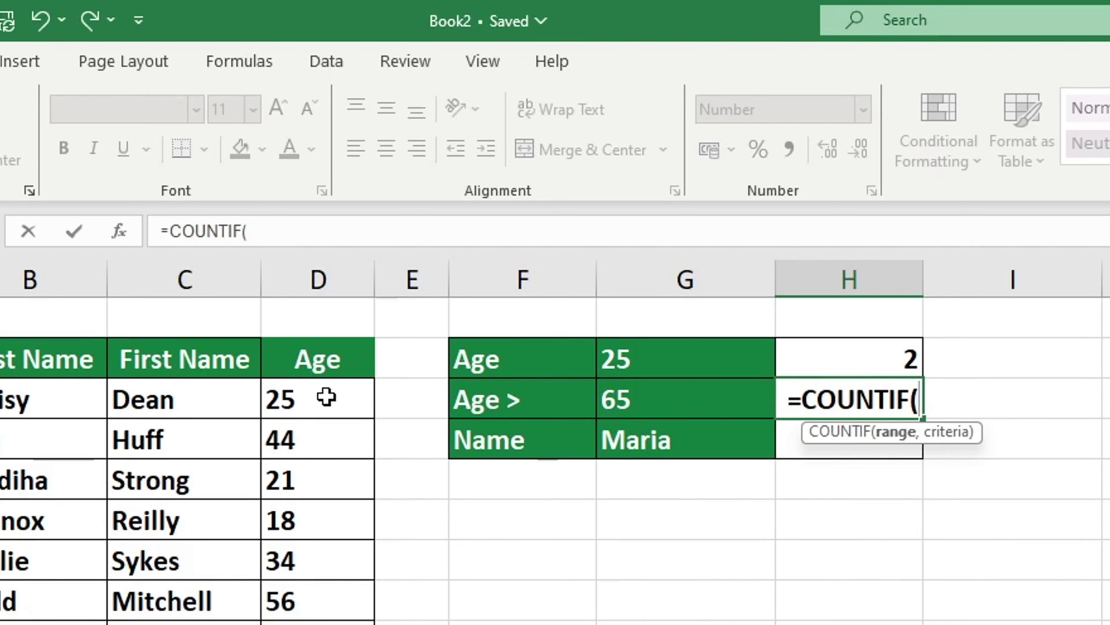
{"action": "left_click_drag", "start_coordinate": [362, 394], "coordinate": [318, 624]}
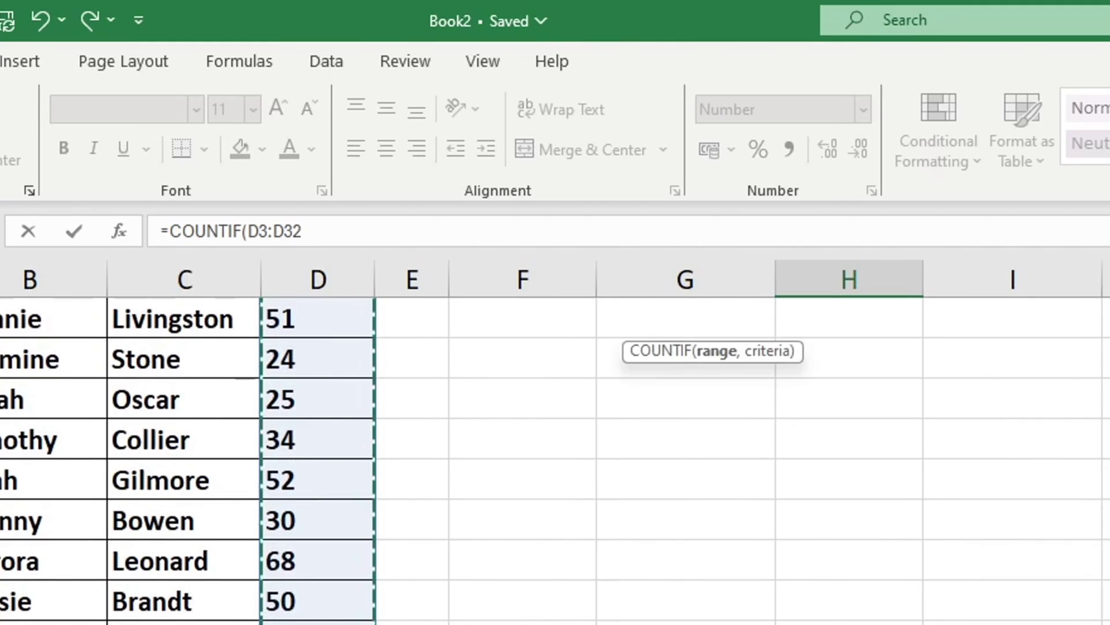
{"action": "scroll", "coordinate": [555, 463], "scroll_direction": "up", "scroll_amount": 8}
{"action": "type", "text": ","}
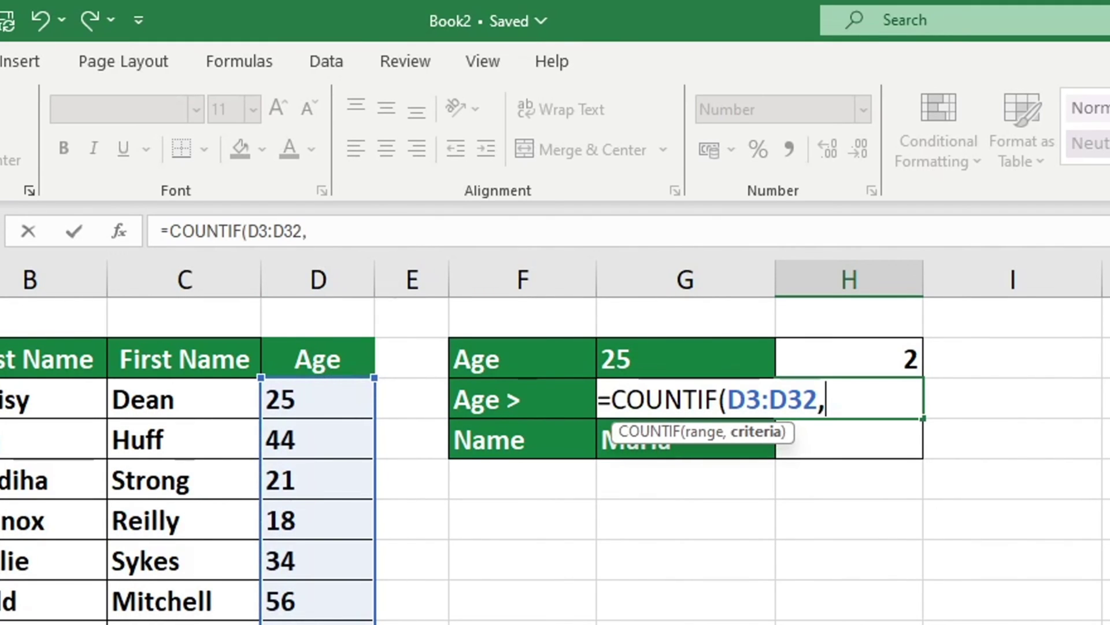
{"action": "type", "text": "\""}
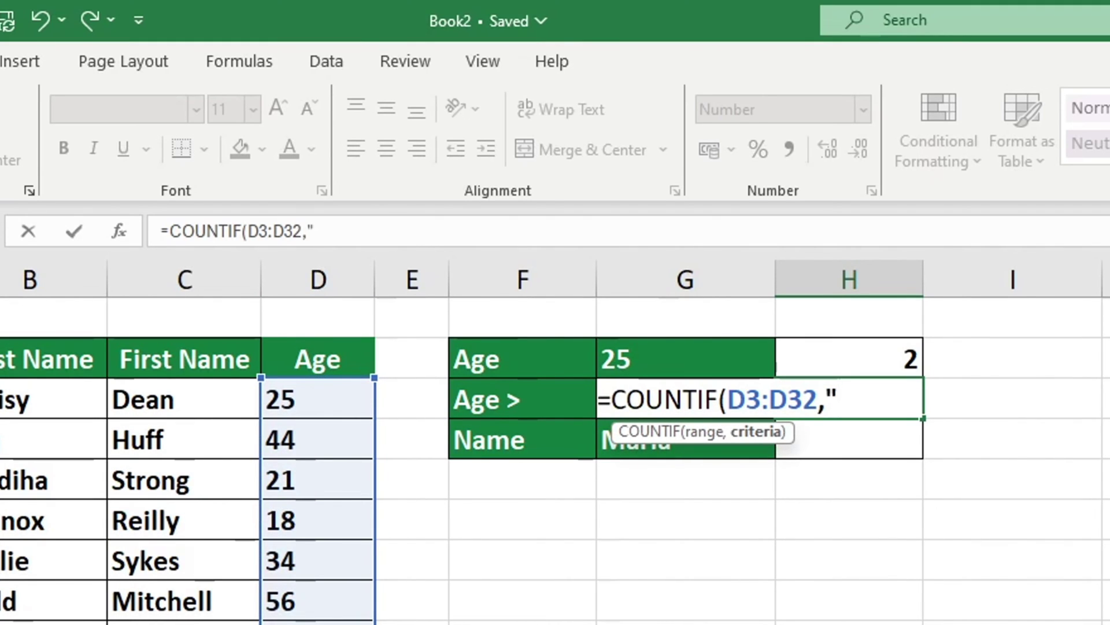
{"action": "type", "text": ">"}
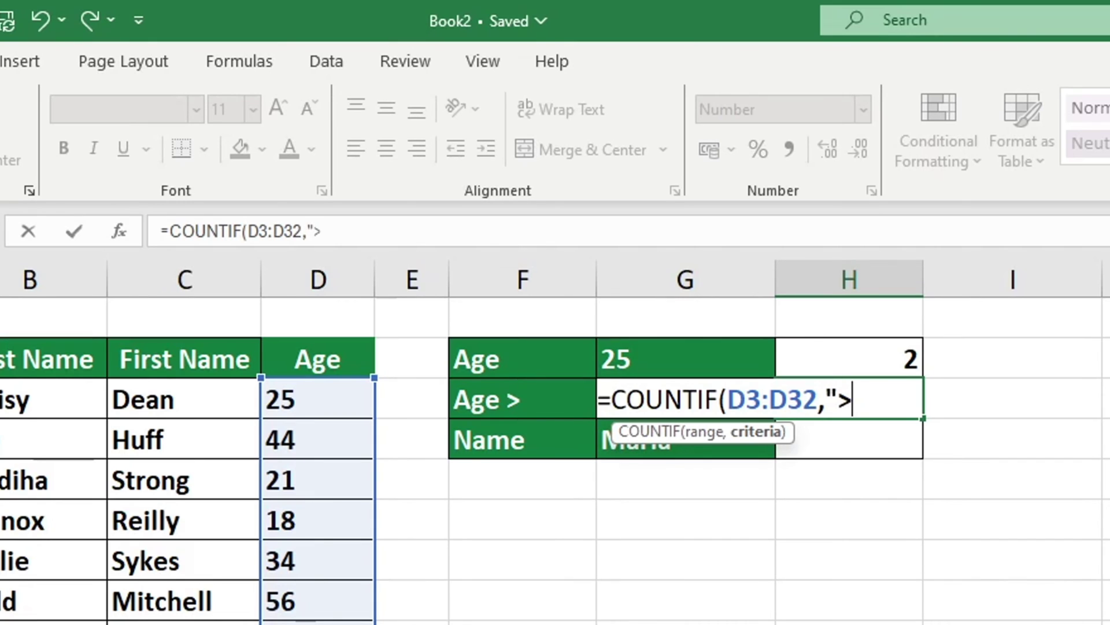
{"action": "type", "text": "65\""}
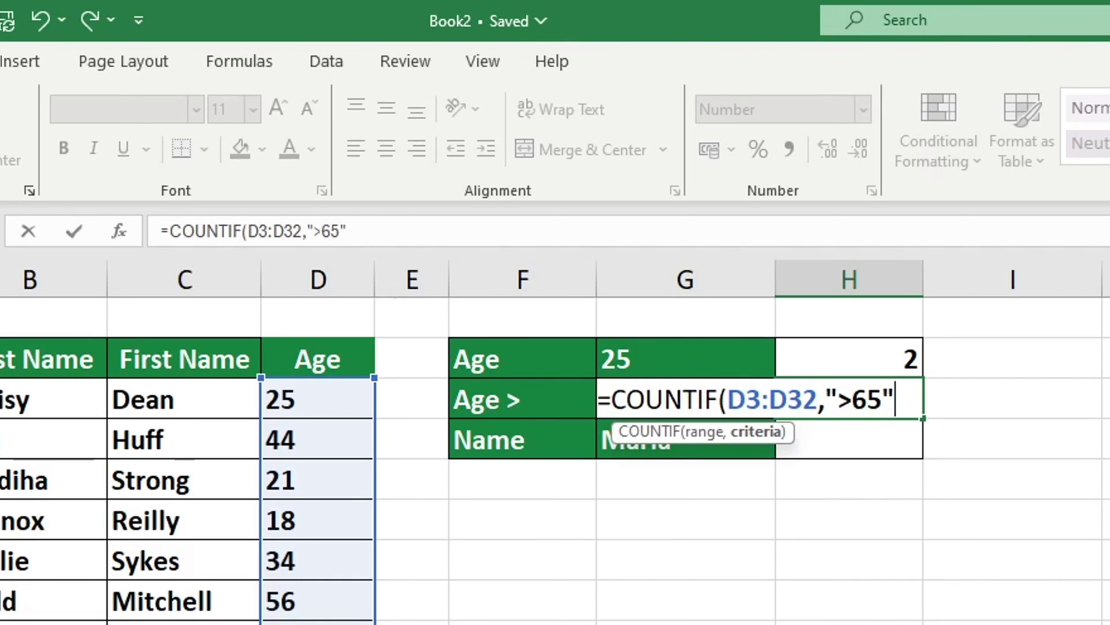
{"action": "type", "text": ")"}
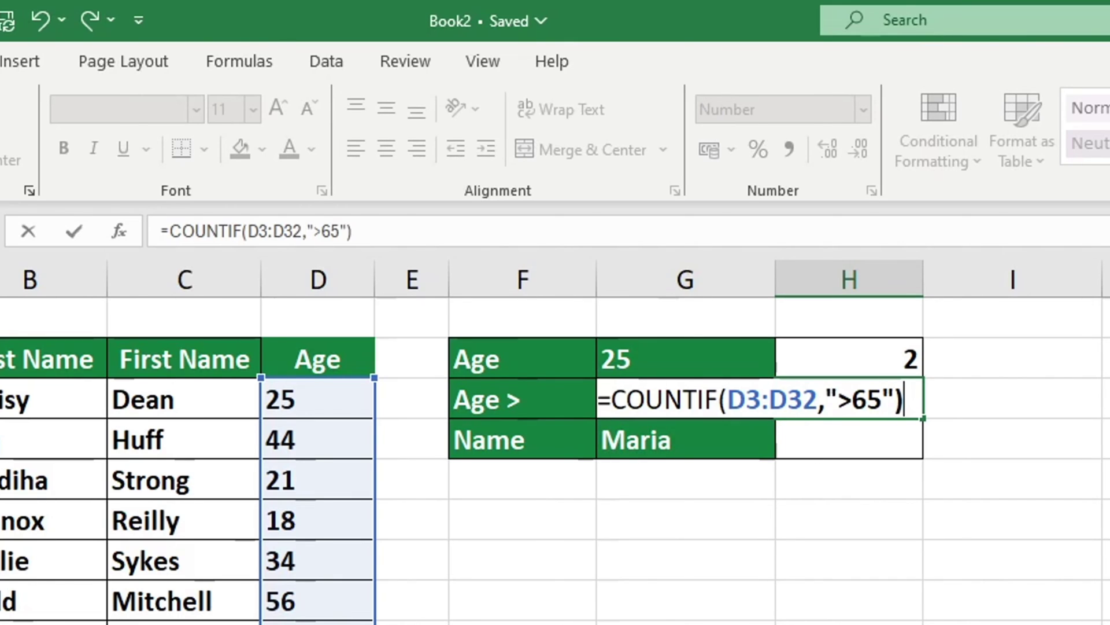
{"action": "key", "text": "Return"}
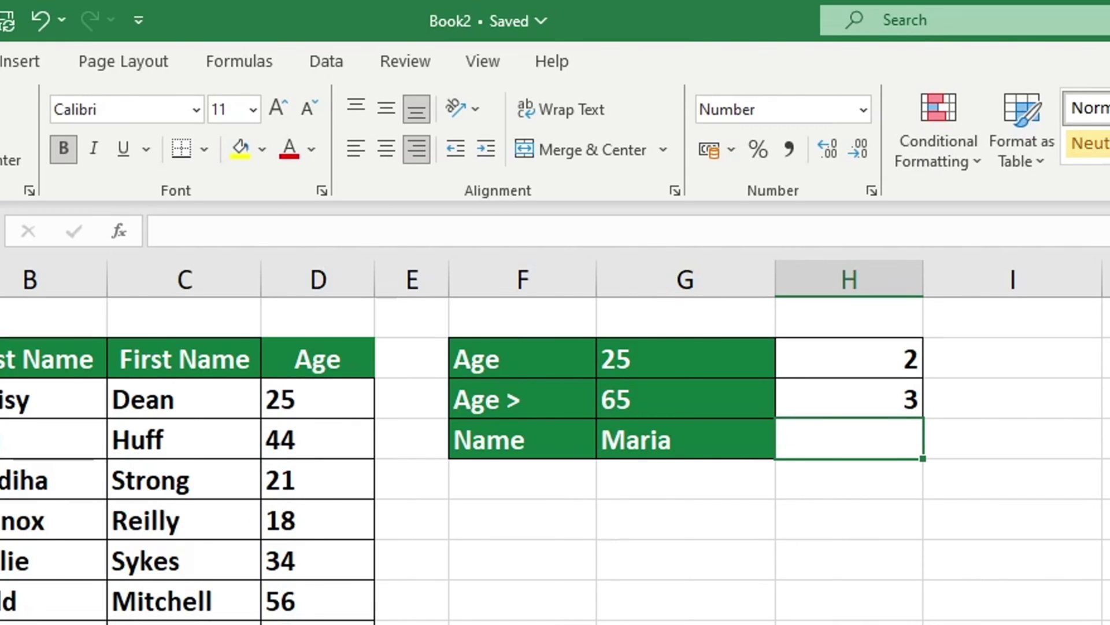
Edit the Age > formula to =COUNTIF(D3:D32,">"&G3) so G3 sets the threshold.
{"action": "double_click", "coordinate": [873, 401]}
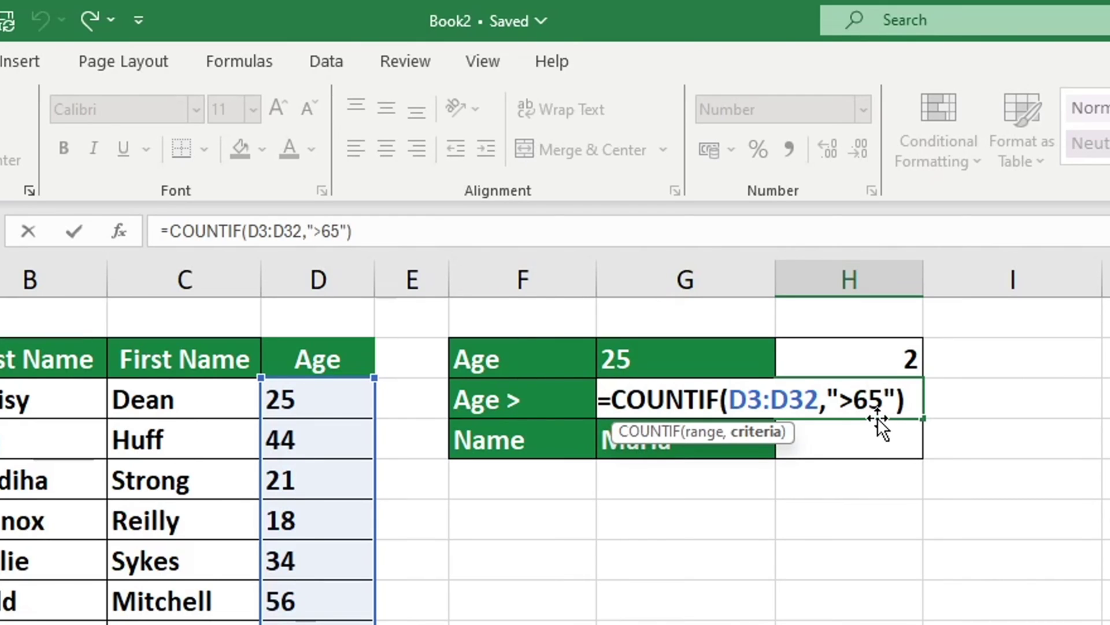
{"action": "left_click", "coordinate": [881, 405]}
{"action": "key", "text": "BackSpace"}
{"action": "key", "text": "BackSpace"}
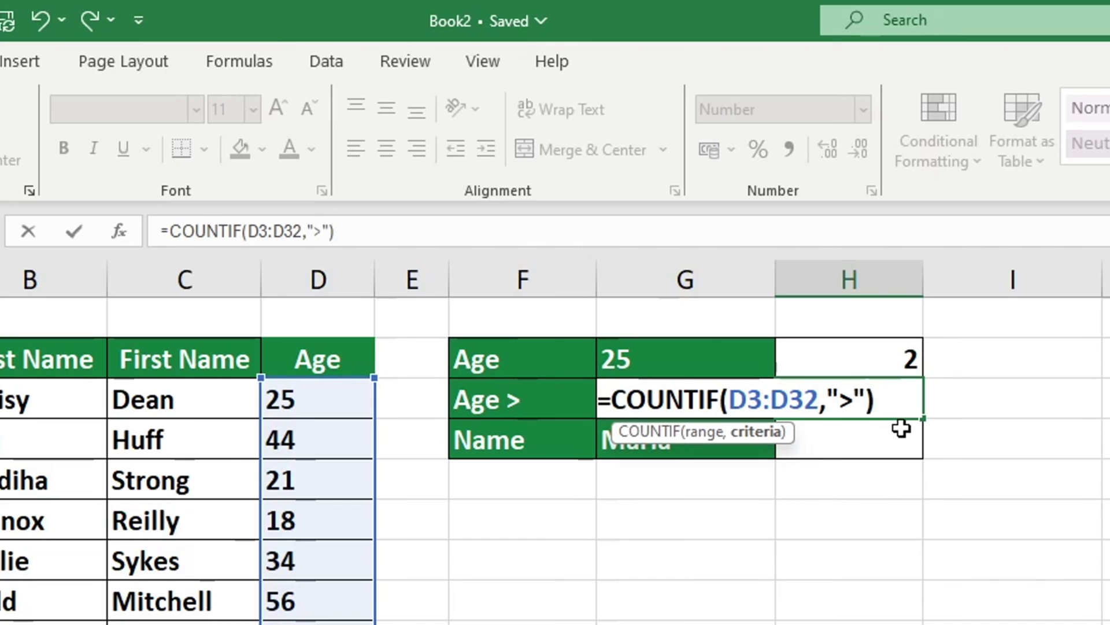
{"action": "type", "text": "&"}
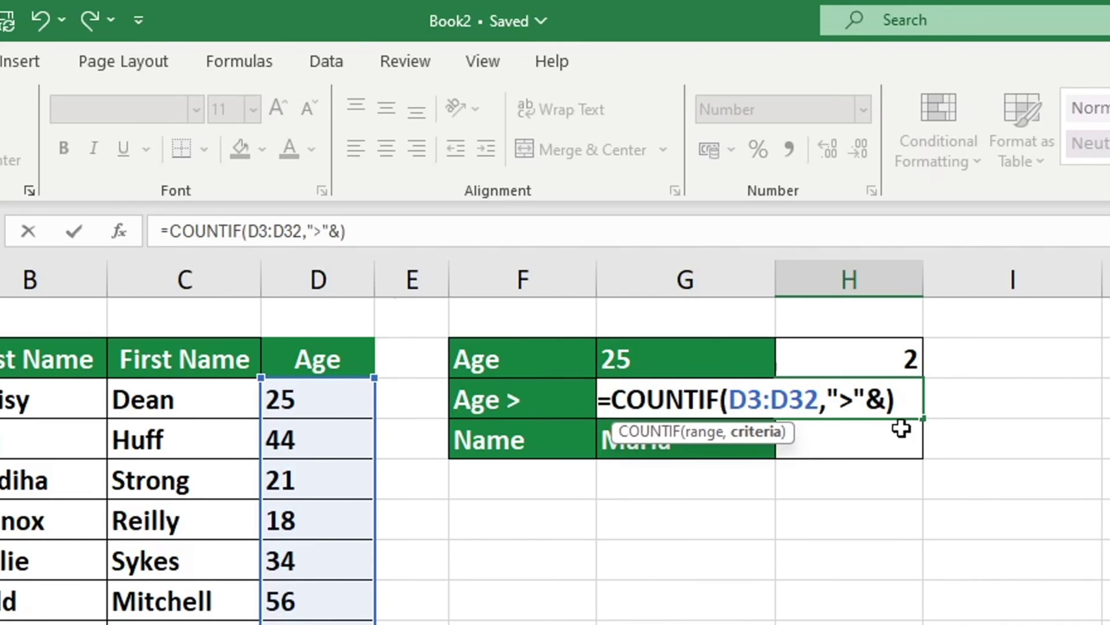
{"action": "type", "text": "G3"}
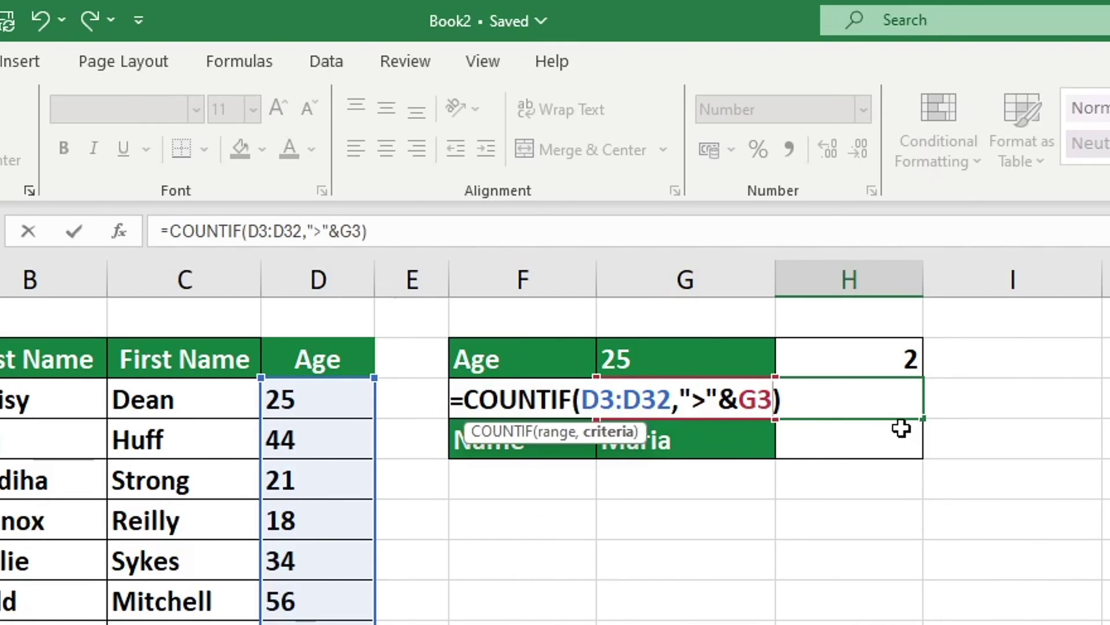
{"action": "key", "text": "Return"}
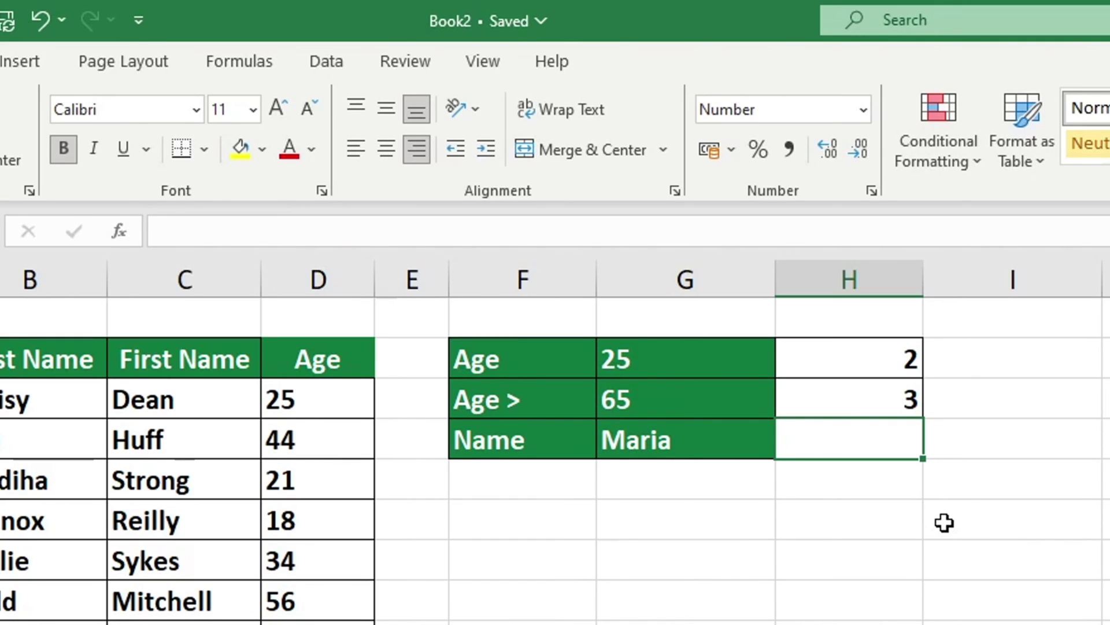
Change the Age > threshold from 65 to 40, updating the count to 17.
{"action": "left_click", "coordinate": [605, 404]}
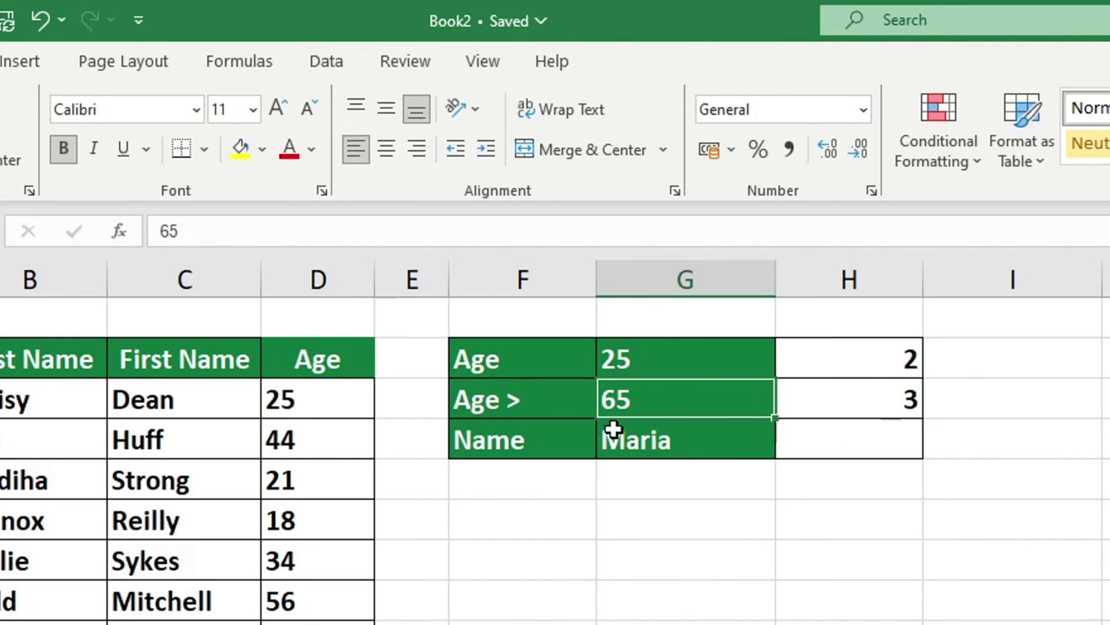
{"action": "type", "text": "40"}
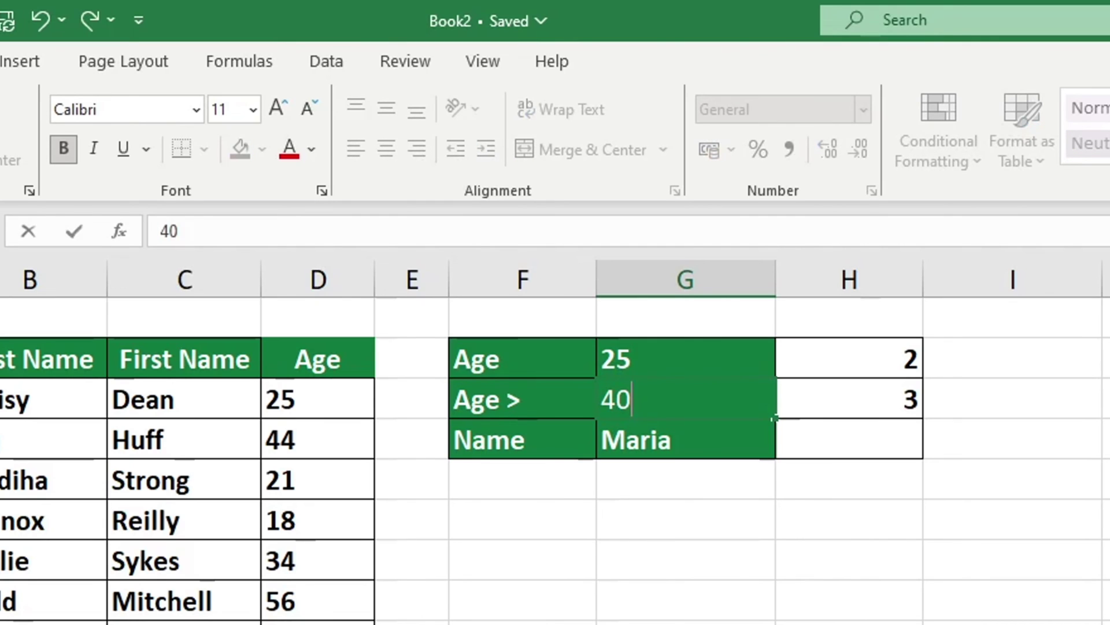
{"action": "key", "text": "Return"}
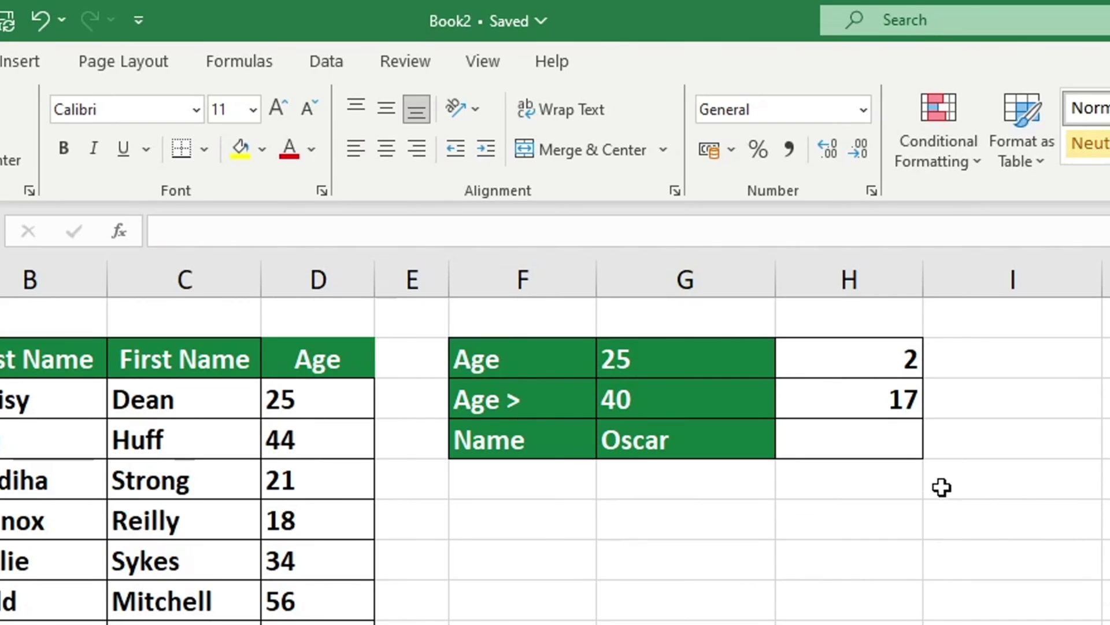
Beside Name, count a typed first name across B3:D32 with COUNTIF, returning 2.
{"action": "left_click", "coordinate": [877, 443]}
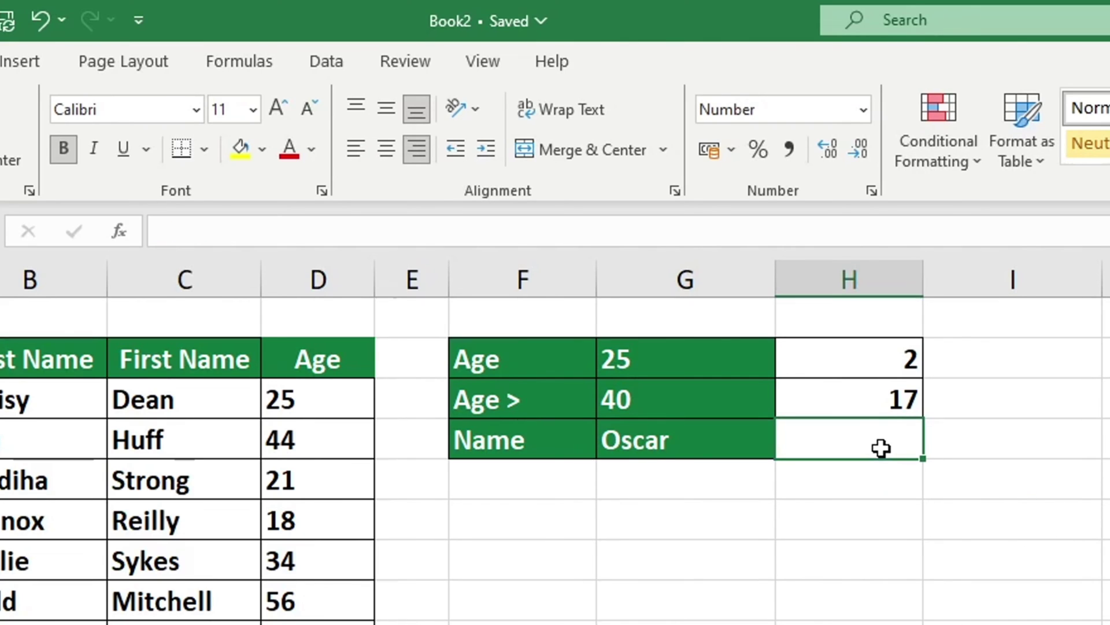
{"action": "type", "text": "="}
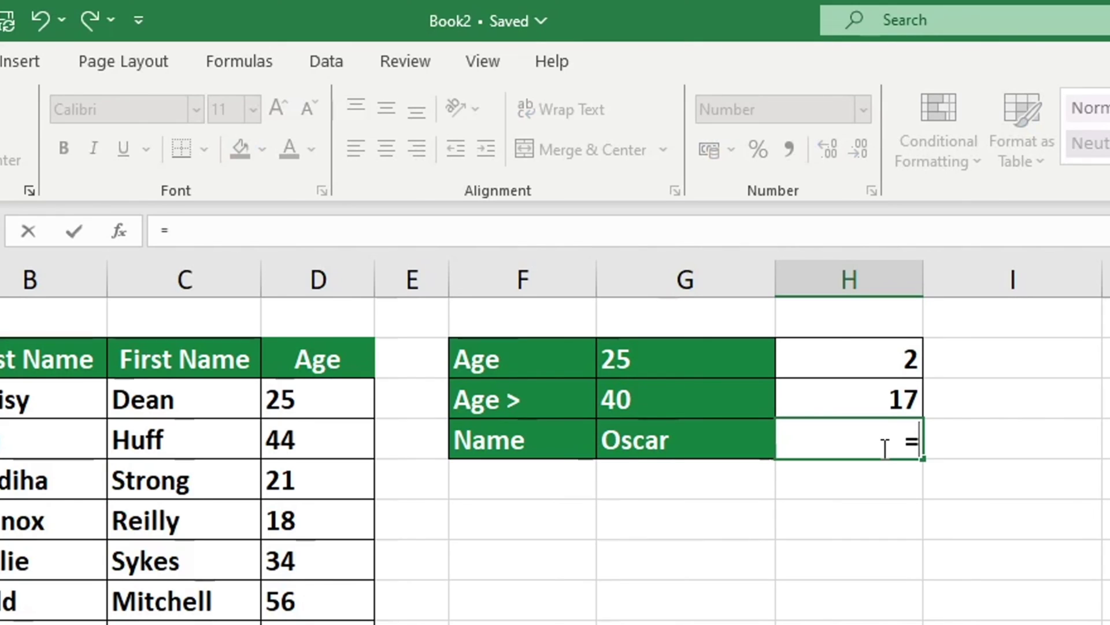
{"action": "type", "text": "COUN"}
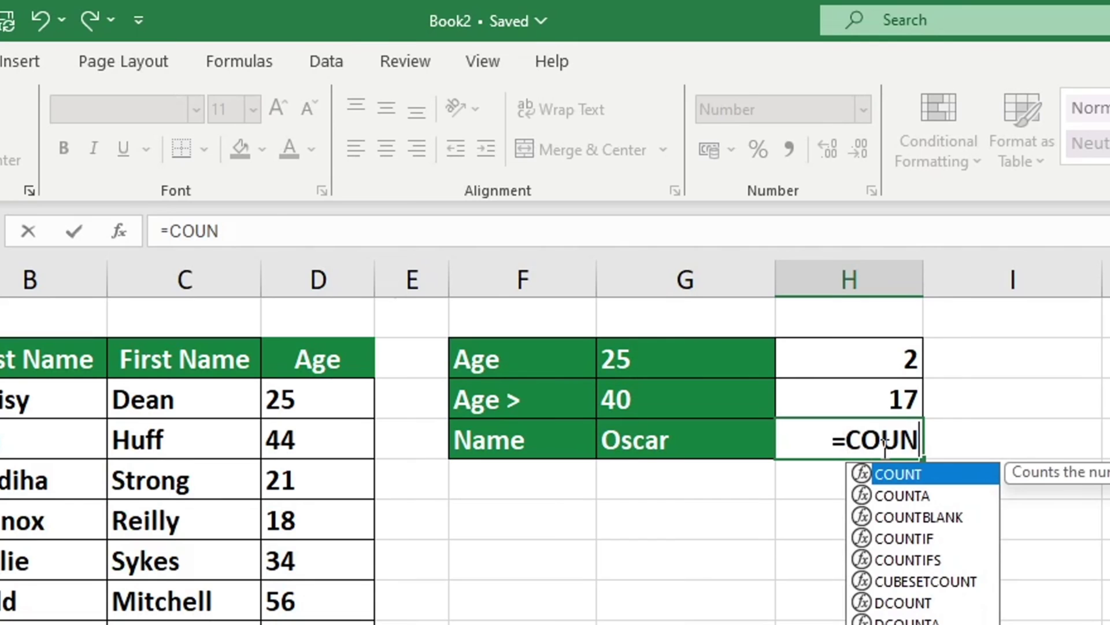
{"action": "type", "text": "TIF"}
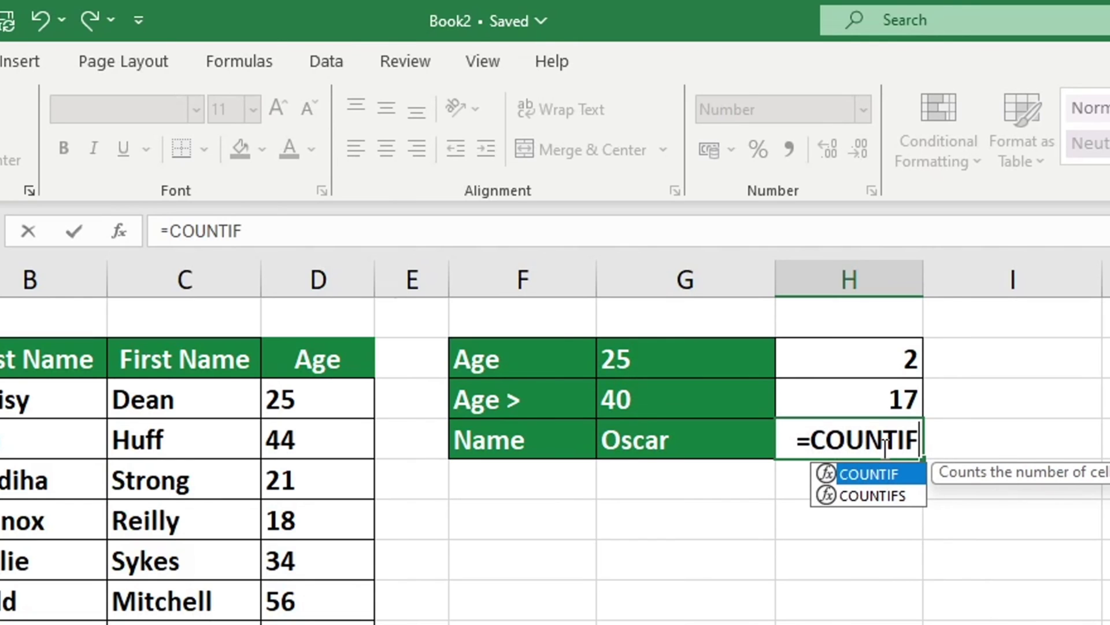
{"action": "type", "text": "("}
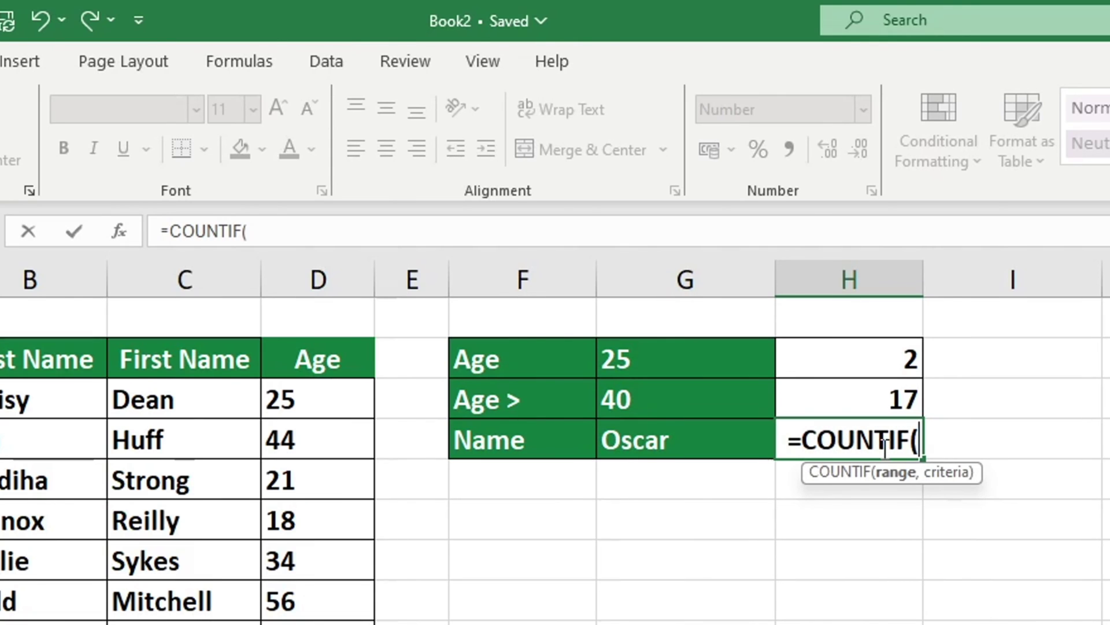
{"action": "left_click_drag", "start_coordinate": [49, 399], "coordinate": [185, 624]}
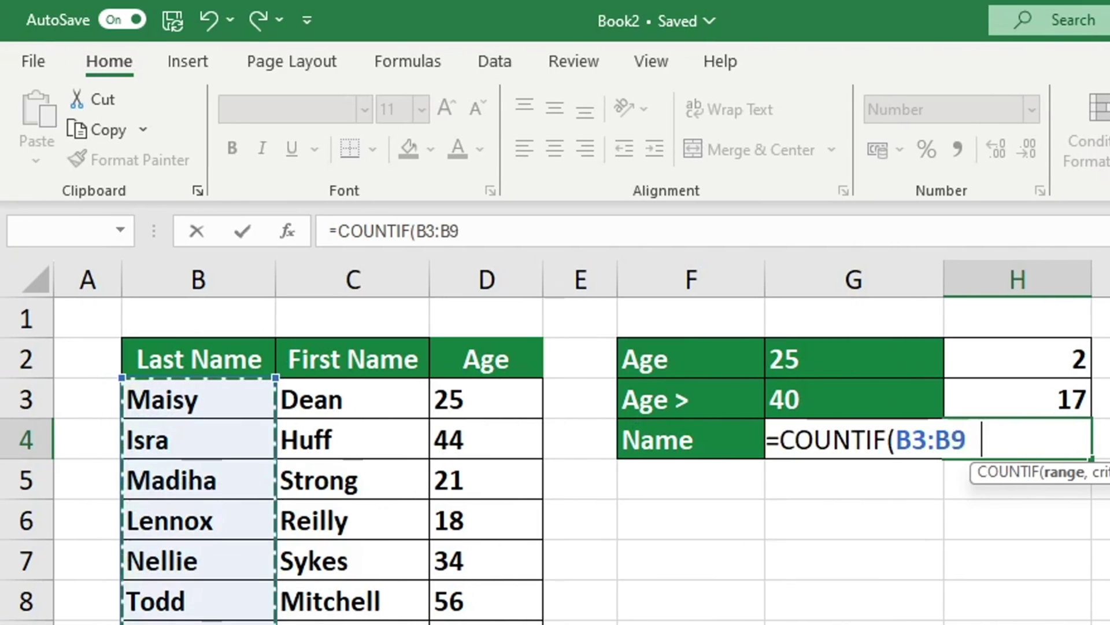
{"action": "left_click_drag", "start_coordinate": [353, 624], "coordinate": [485, 621]}
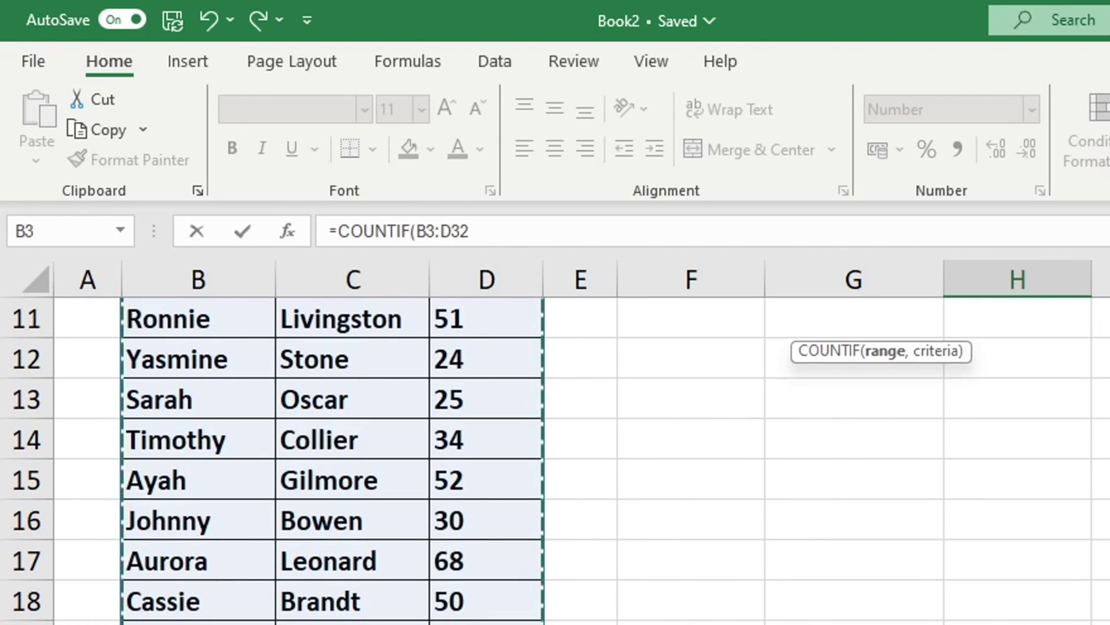
{"action": "scroll", "coordinate": [556, 439], "scroll_direction": "up", "scroll_amount": 4}
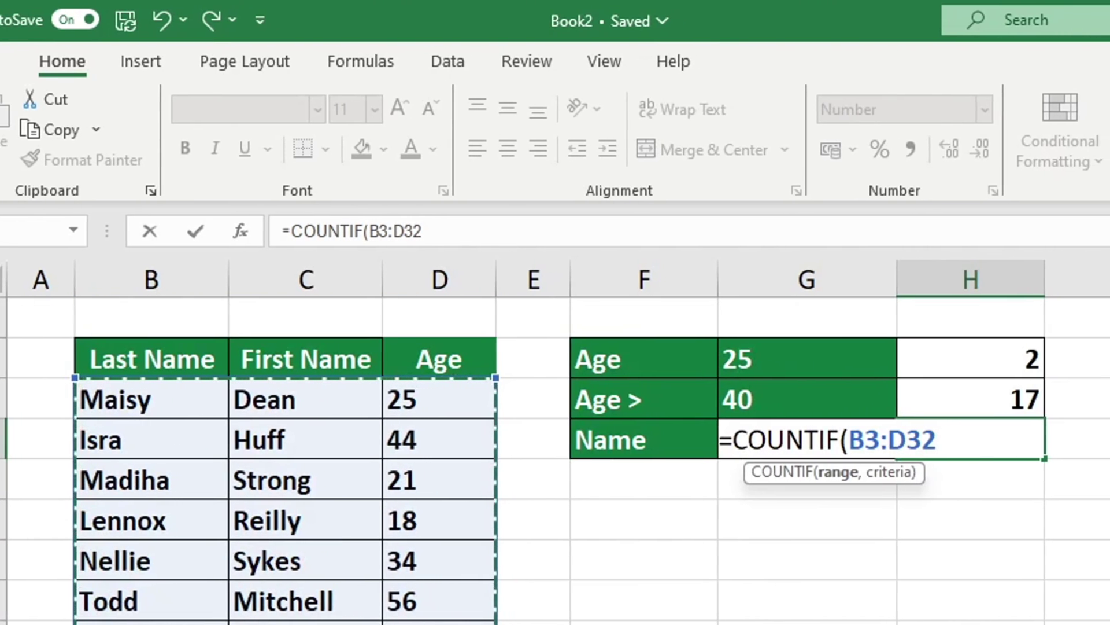
{"action": "type", "text": ","}
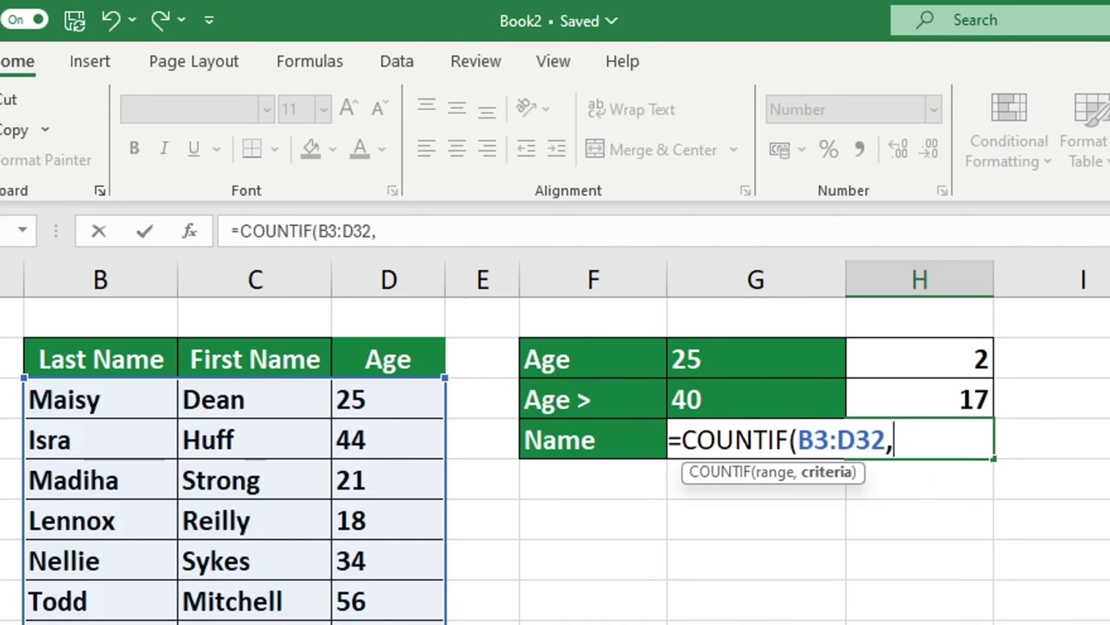
{"action": "type", "text": "\"O"}
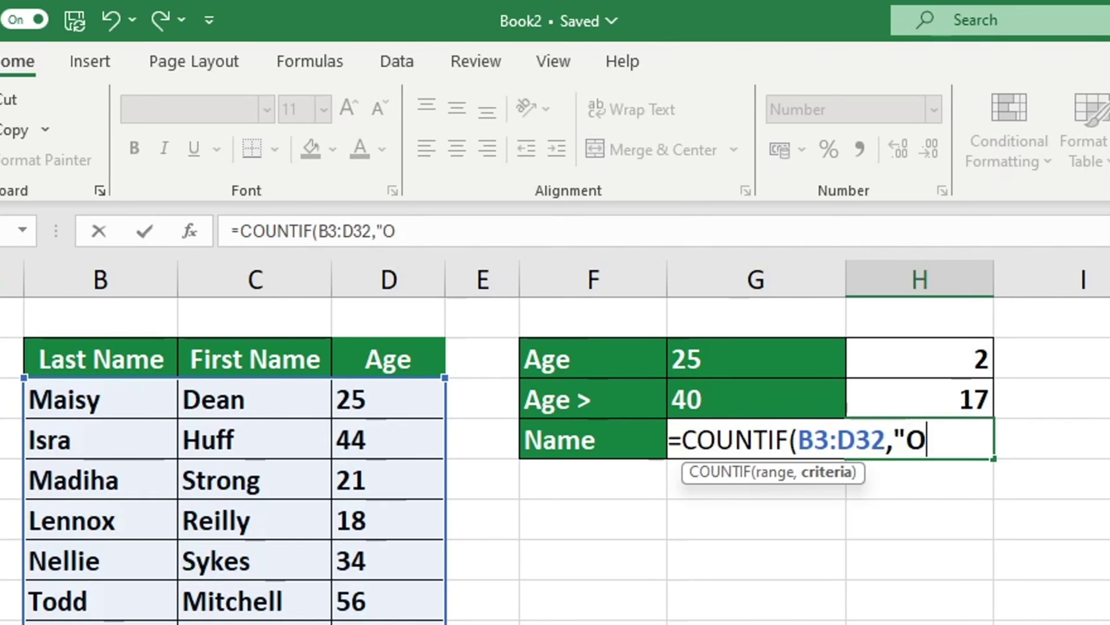
{"action": "type", "text": "scar"}
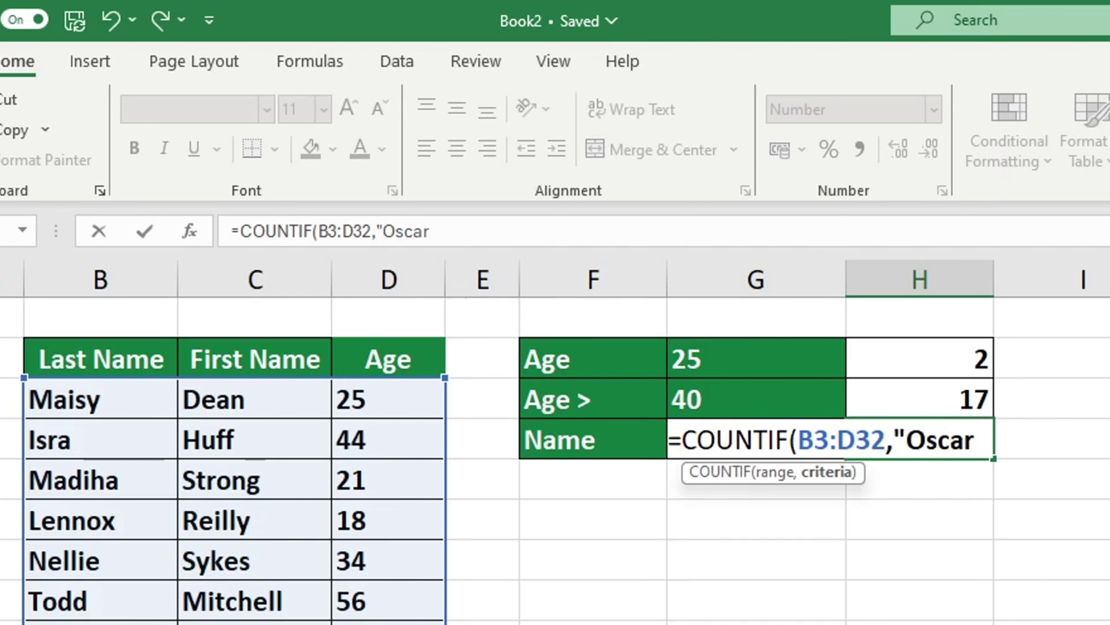
{"action": "type", "text": "\")"}
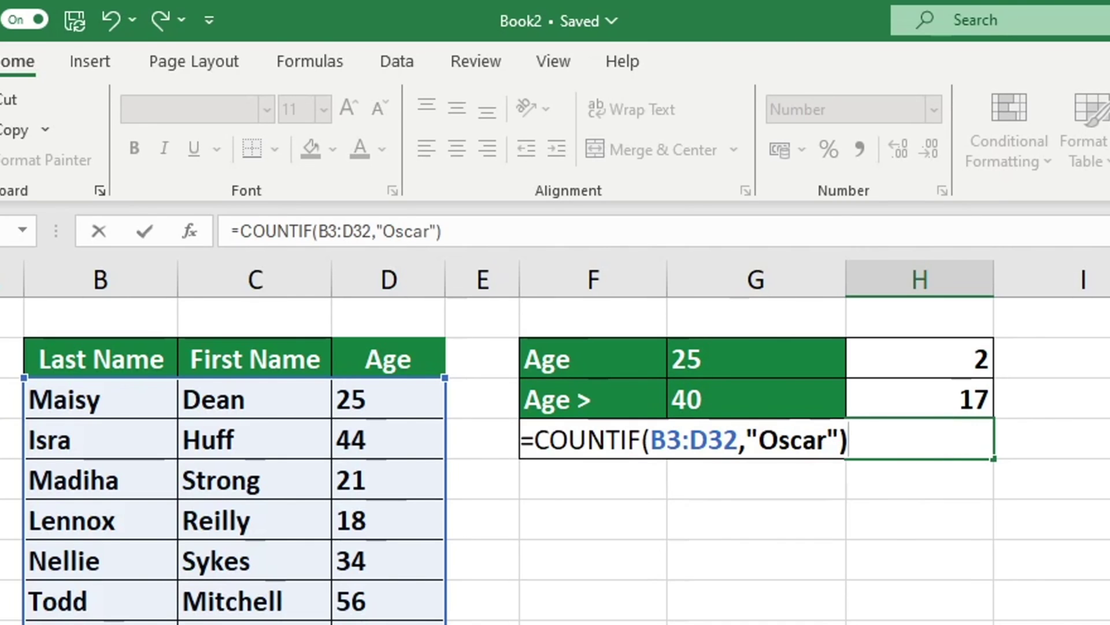
{"action": "key", "text": "Return"}
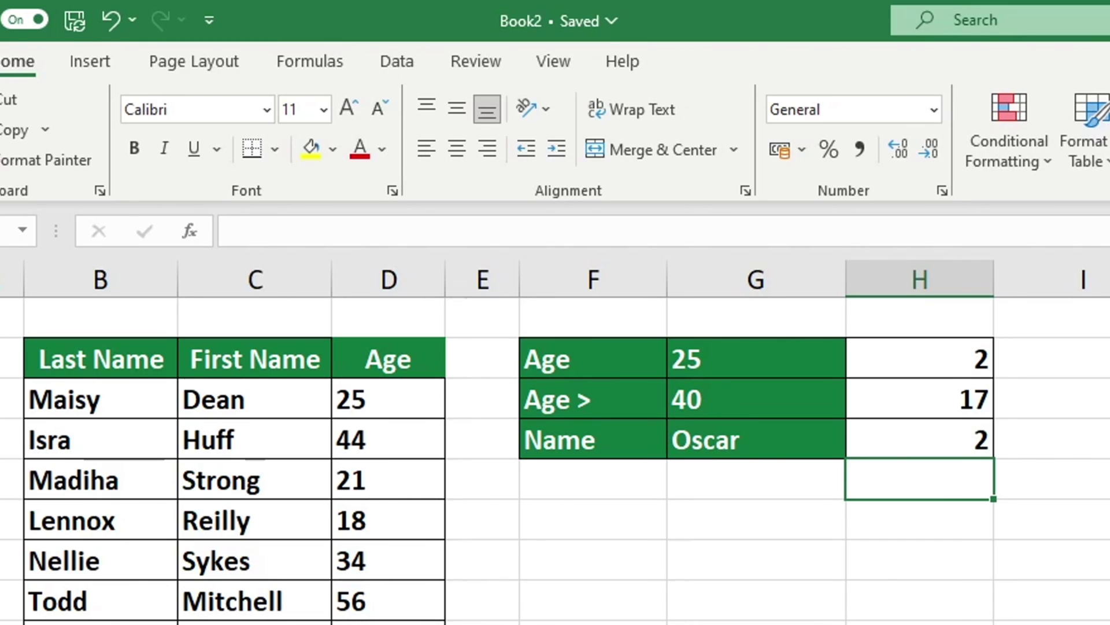
Replace the typed name criterion with a reference to G4 in the Name count formula.
{"action": "double_click", "coordinate": [907, 430]}
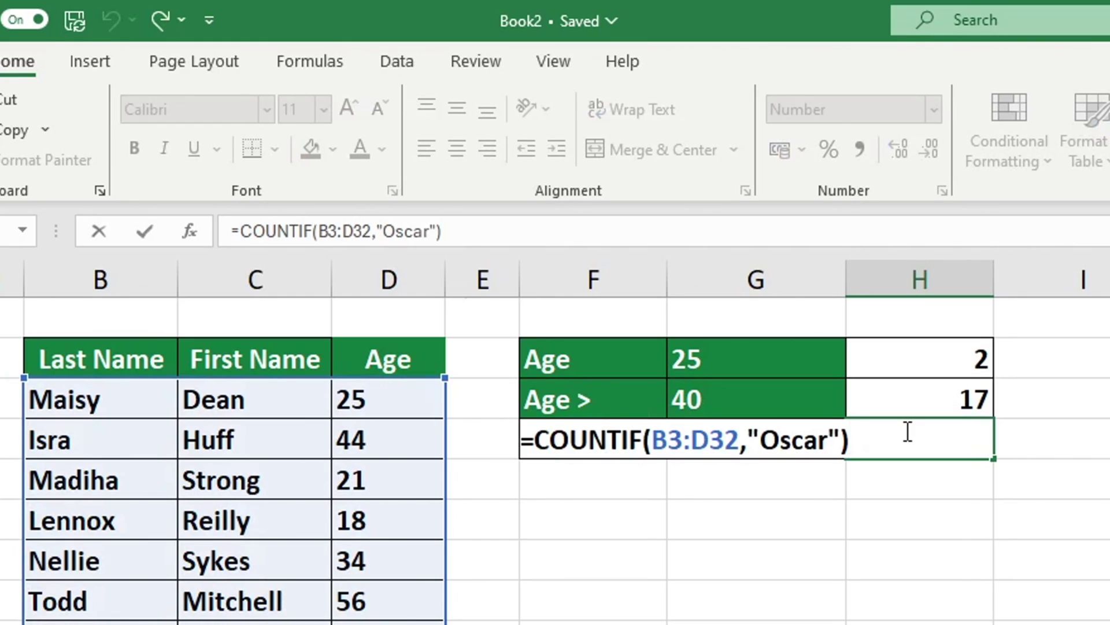
{"action": "left_click_drag", "start_coordinate": [841, 441], "coordinate": [751, 454]}
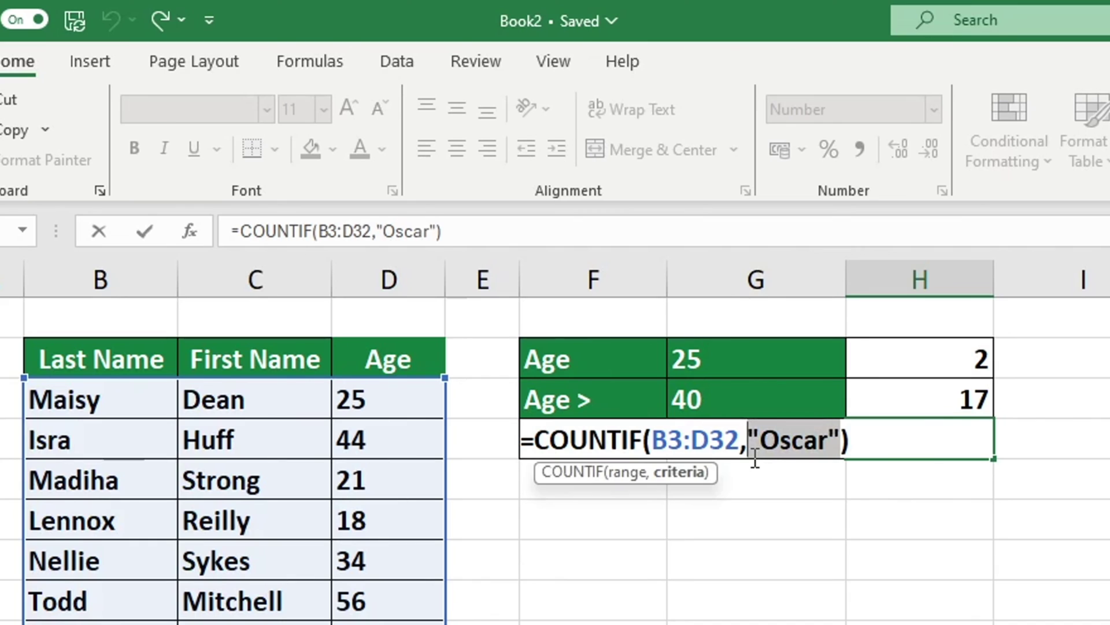
{"action": "type", "text": "G4"}
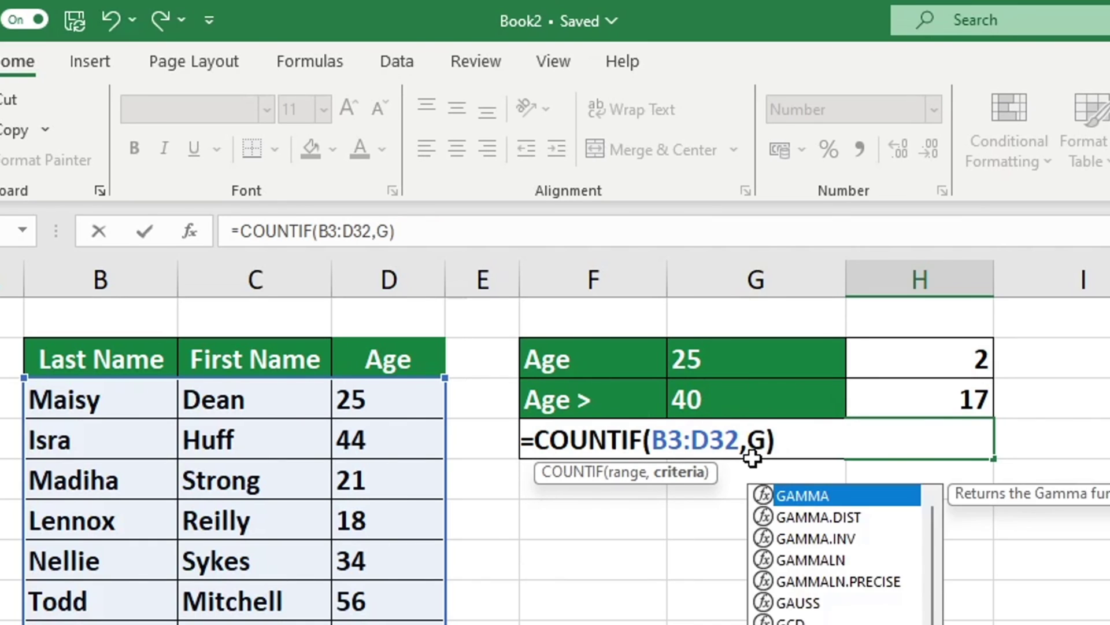
{"action": "key", "text": "Return"}
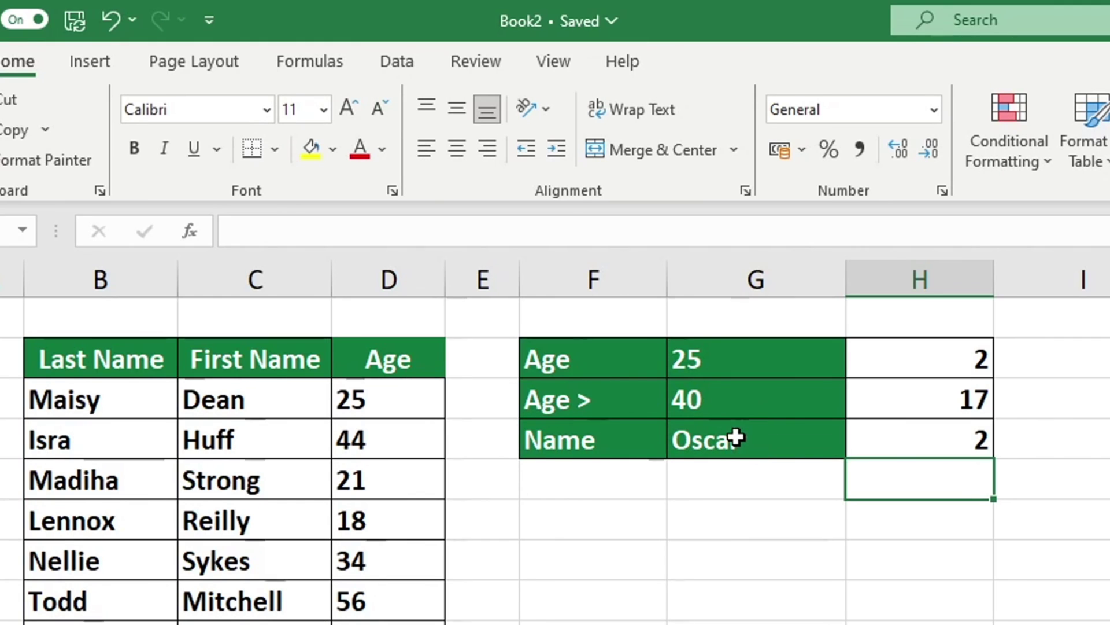
Change the name in the Name criteria cell to a different first name, updating the count to 1.
{"action": "left_click", "coordinate": [736, 439]}
{"action": "type", "text": "Maria"}
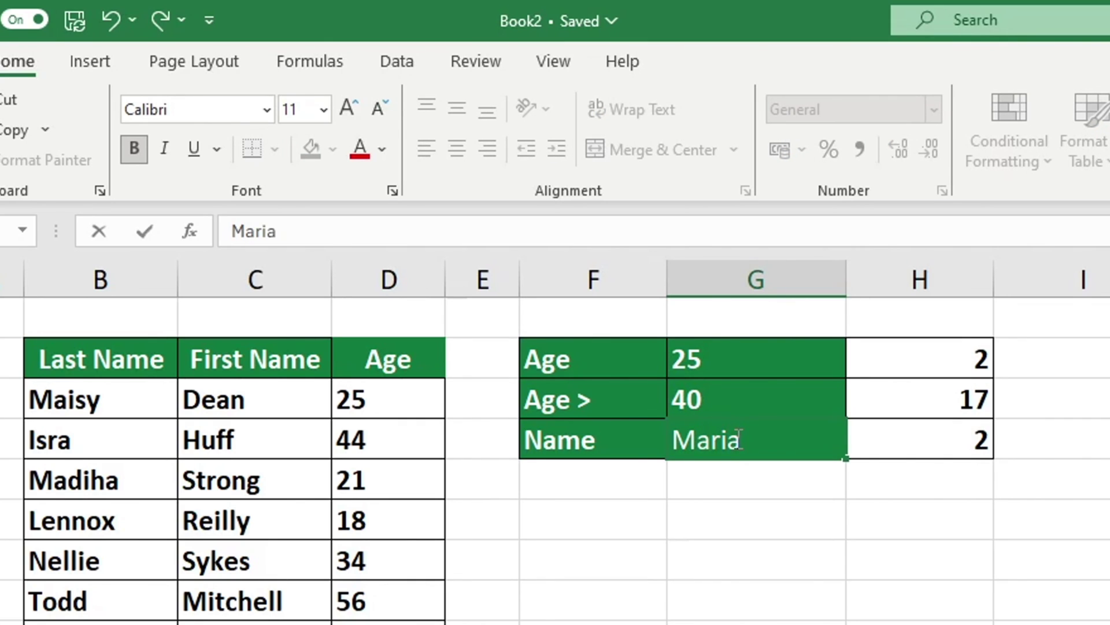
{"action": "key", "text": "Return"}
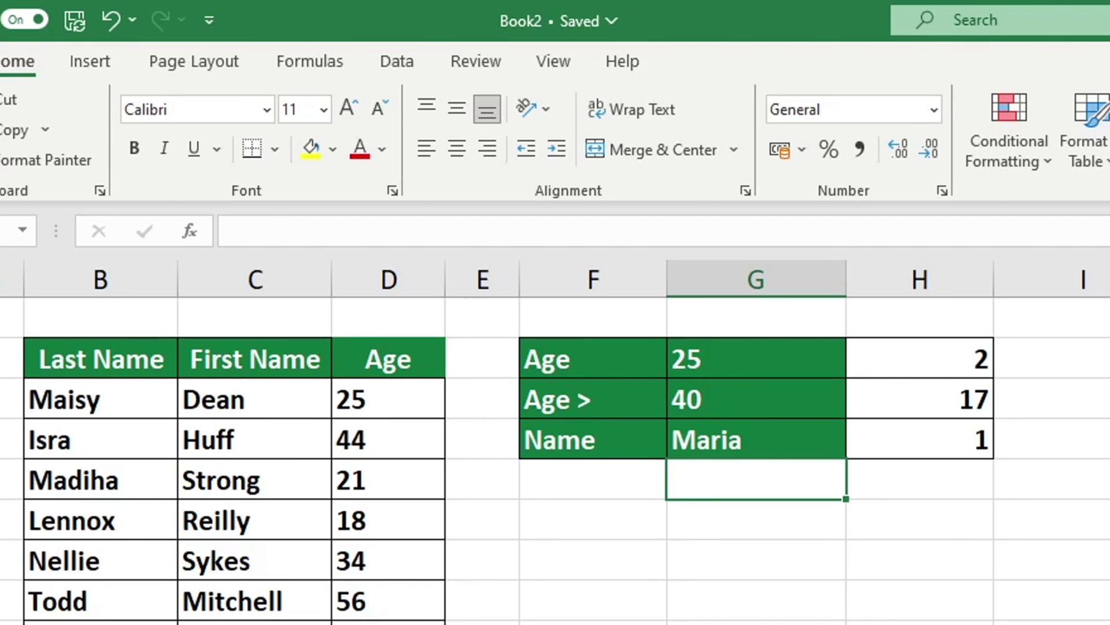
{"action": "key", "text": "ctrl+Home"}
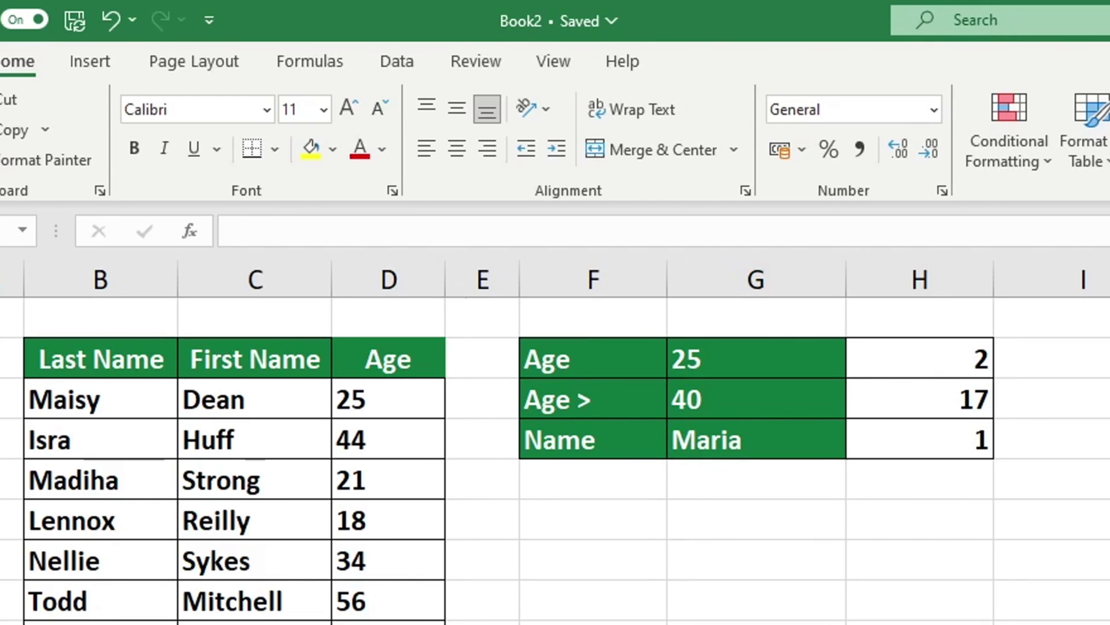